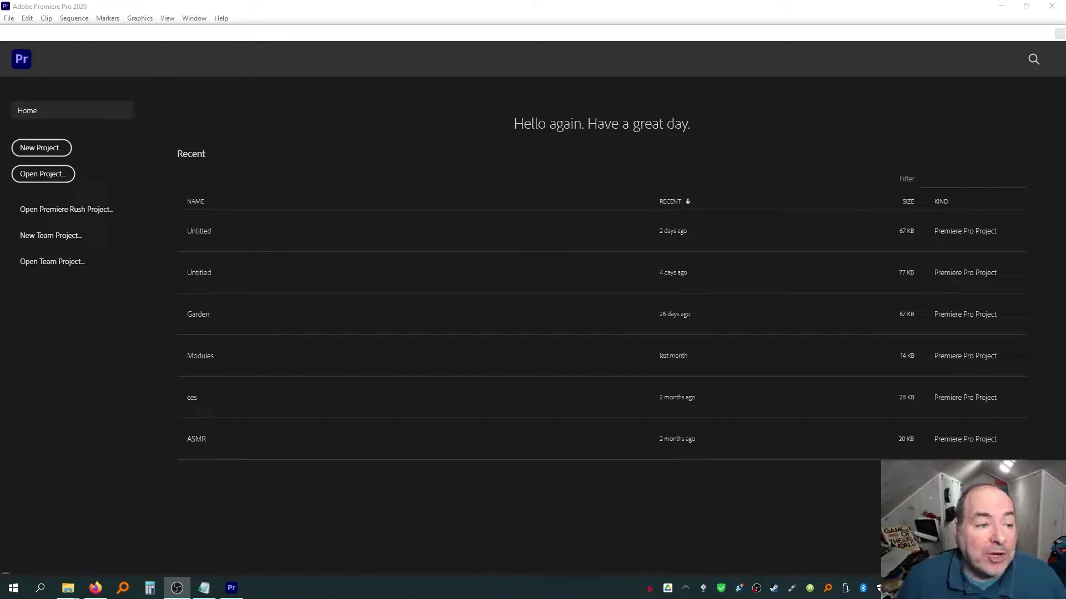
Start a new project saved in the Downloads > CharlieFilm folder.
click(55, 148)
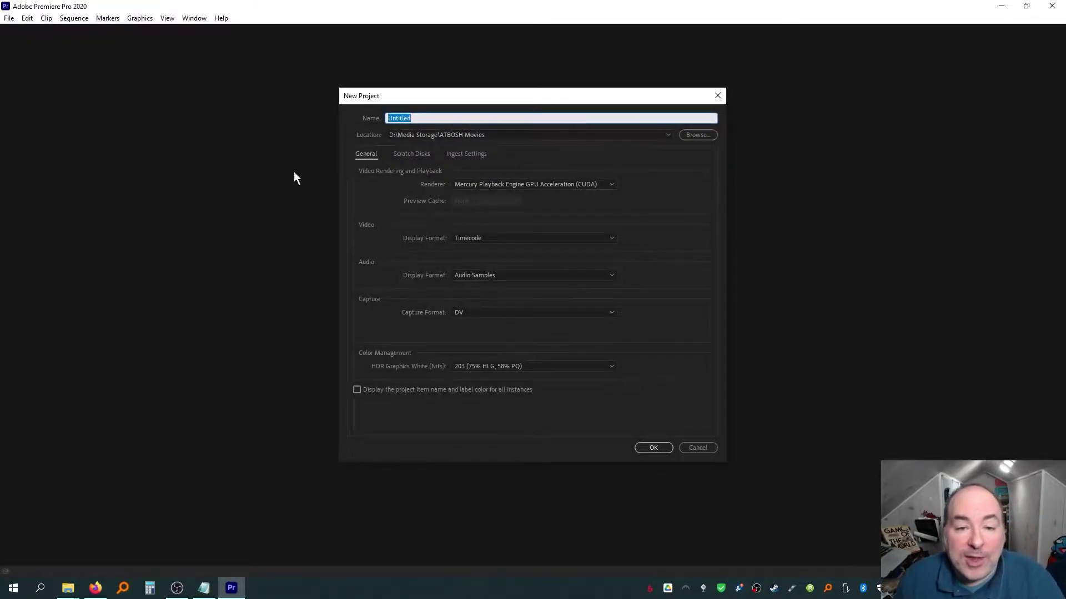
click(688, 139)
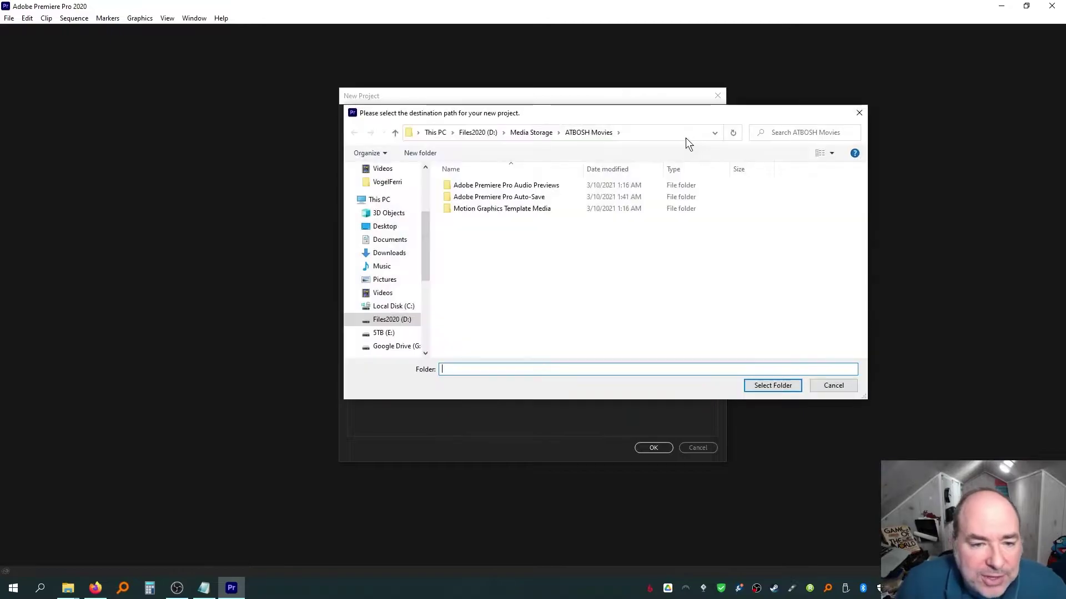
click(404, 257)
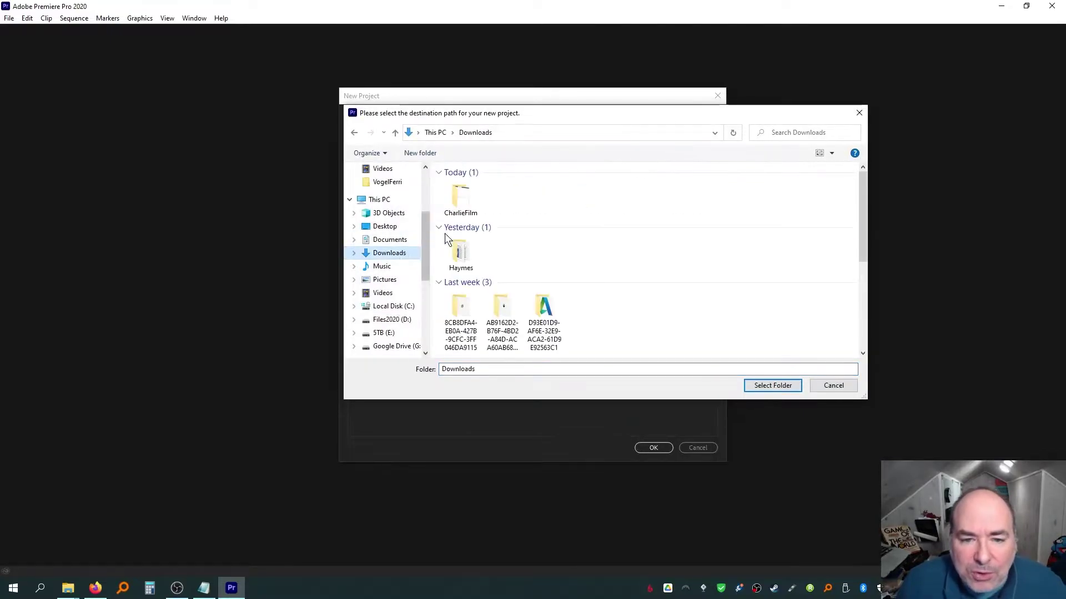
double_click(464, 206)
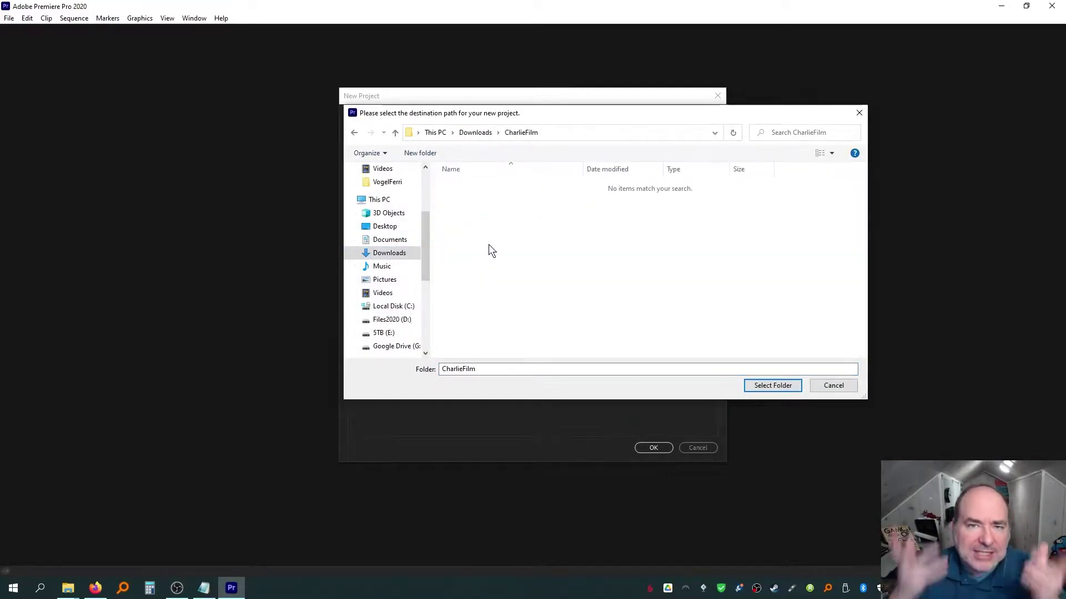
click(769, 386)
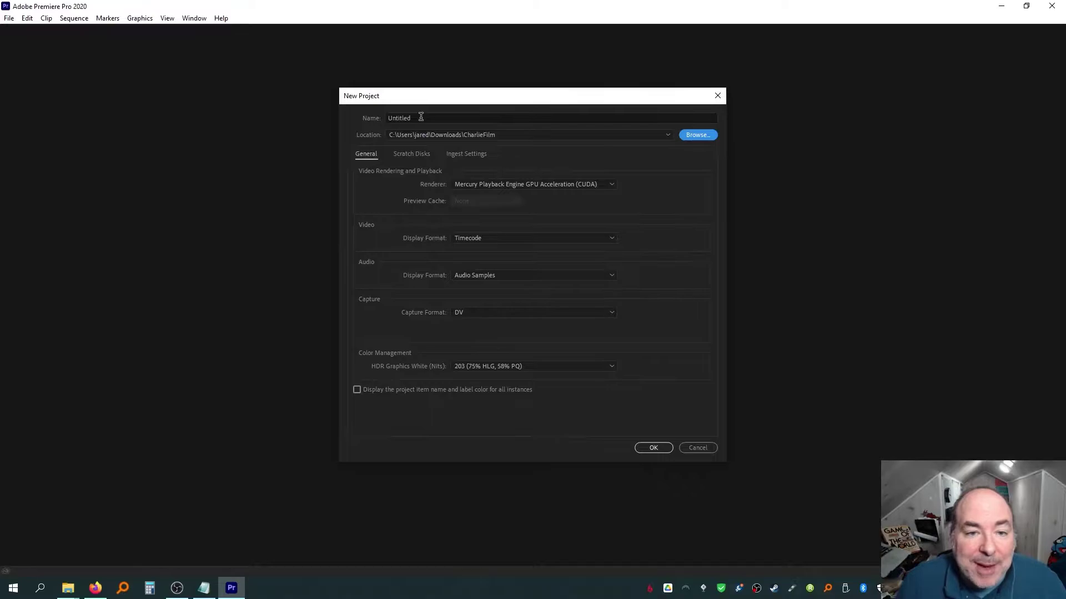
Name the project ZoomEdit and create it.
drag(418, 118, 351, 119)
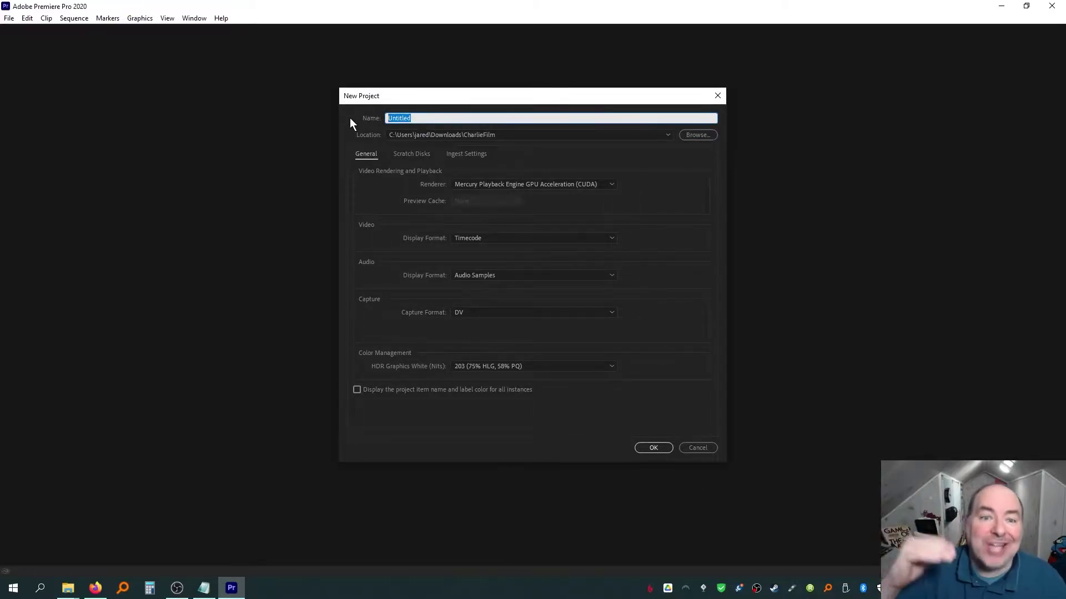
text(ZoomEdit)
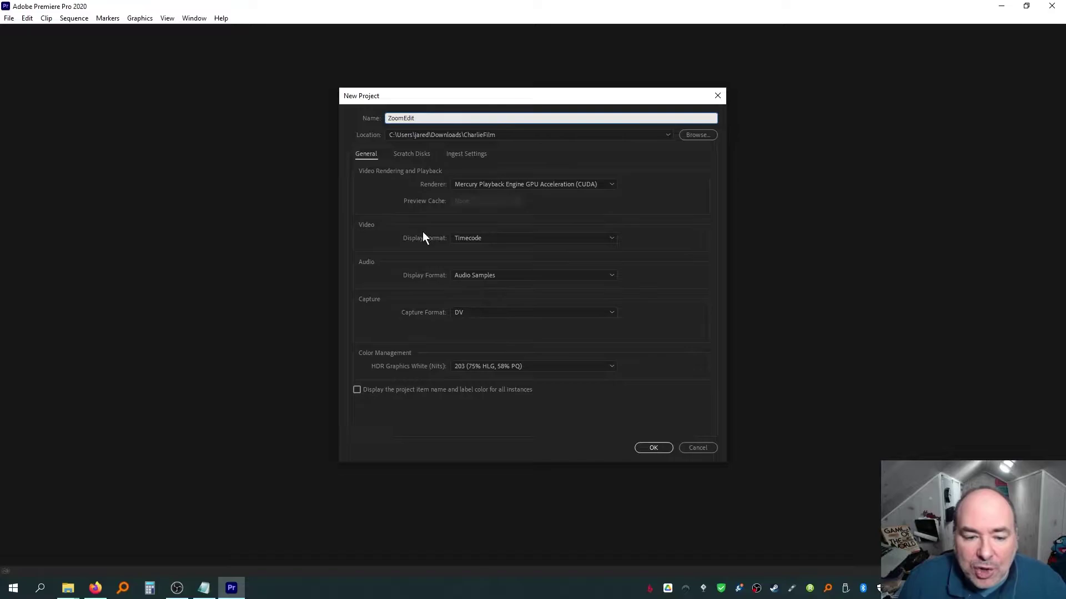
click(667, 449)
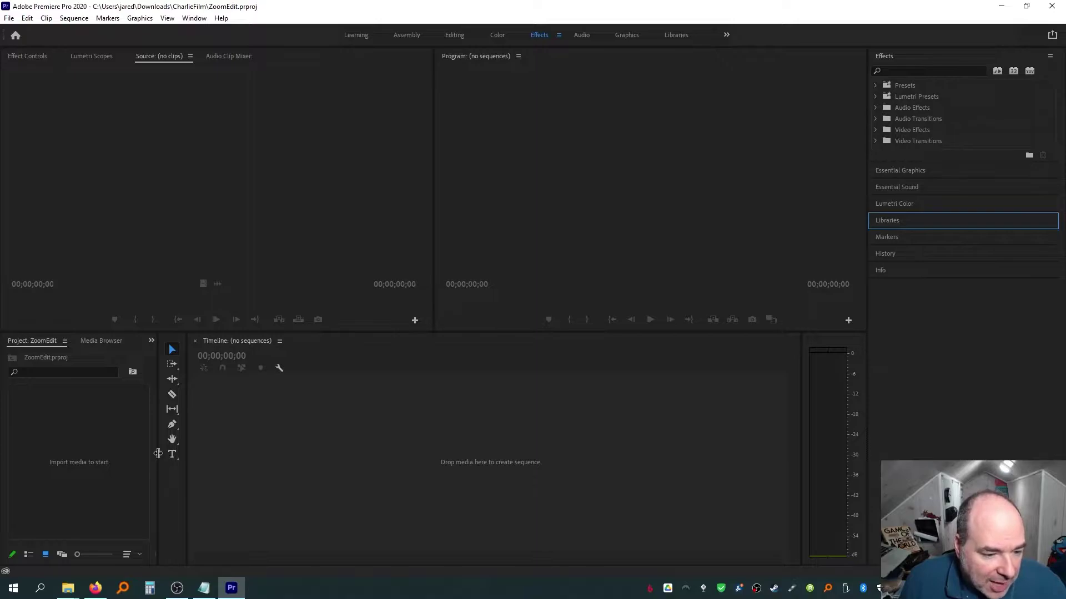
Drag the Project panel divider right to widen the media area beside the timeline.
drag(159, 454, 254, 454)
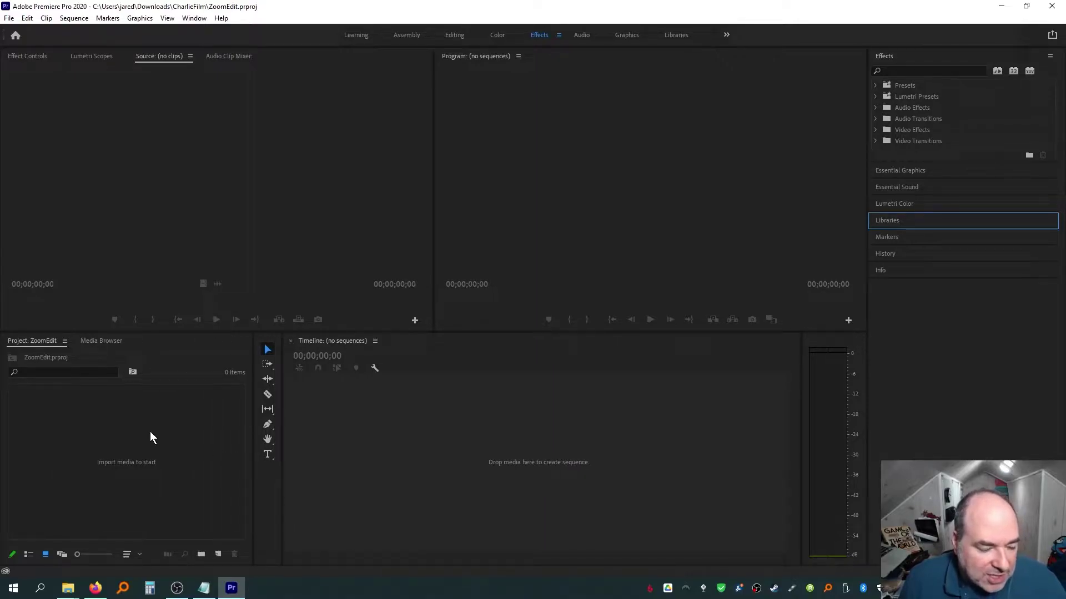
Import zoom_1.mp4 from CharlieFilm and create a new sequence from that clip.
right_click(118, 420)
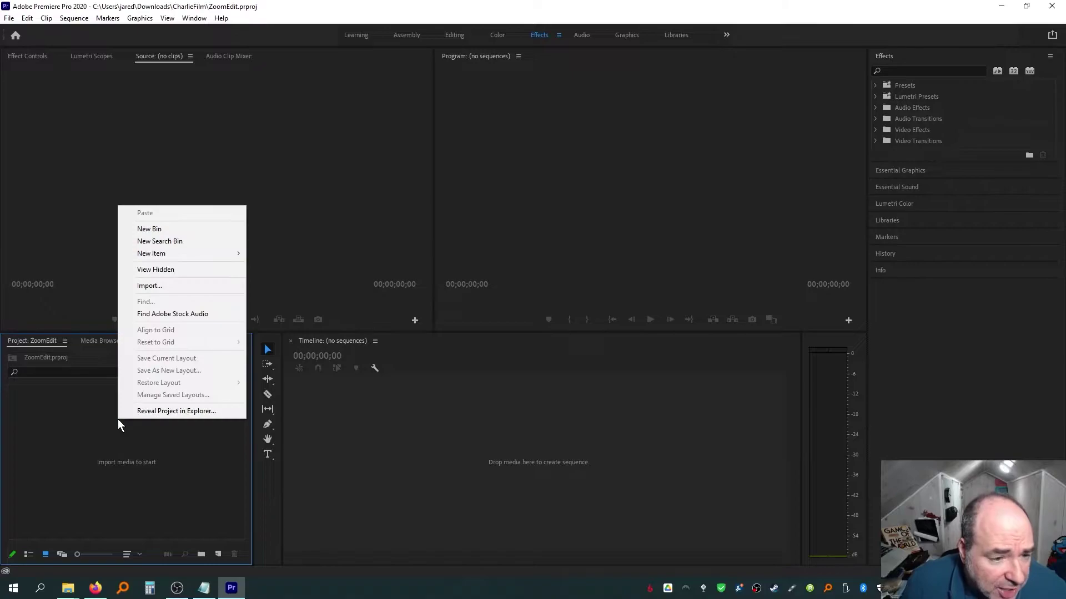
click(171, 285)
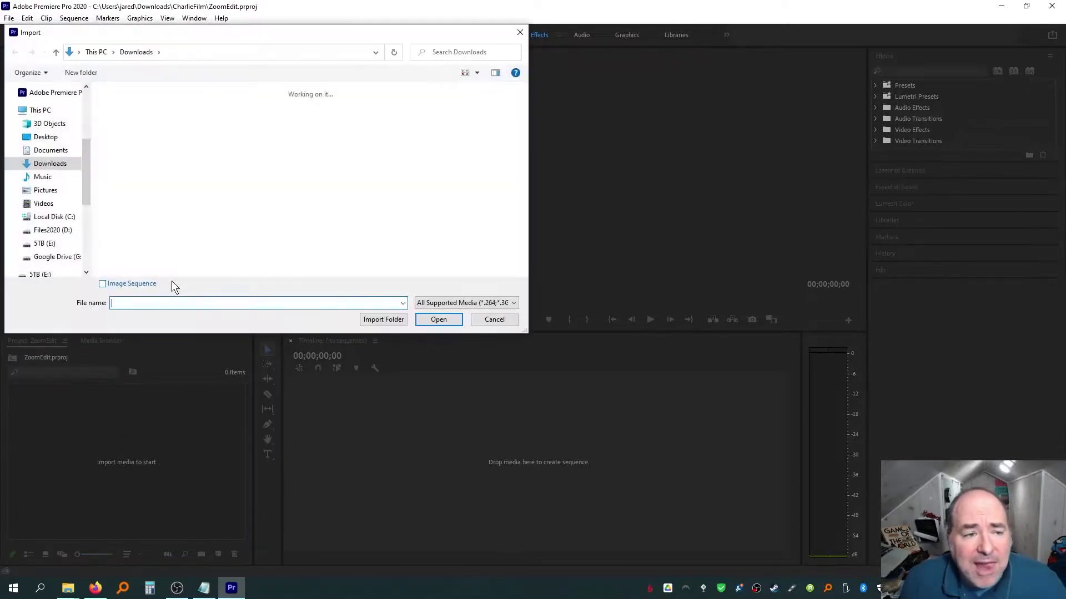
double_click(116, 123)
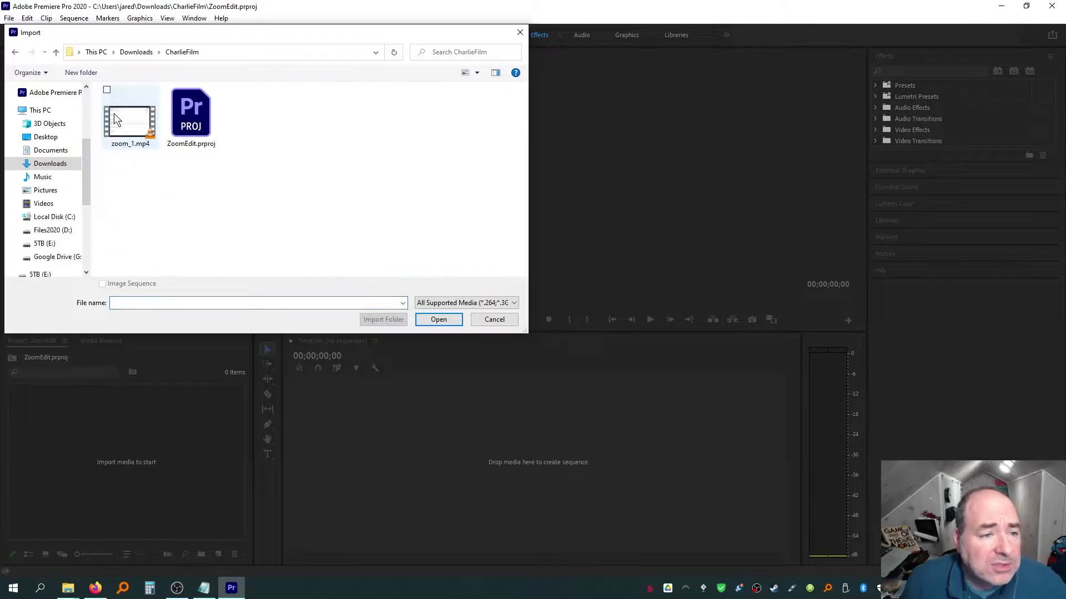
click(139, 132)
click(436, 318)
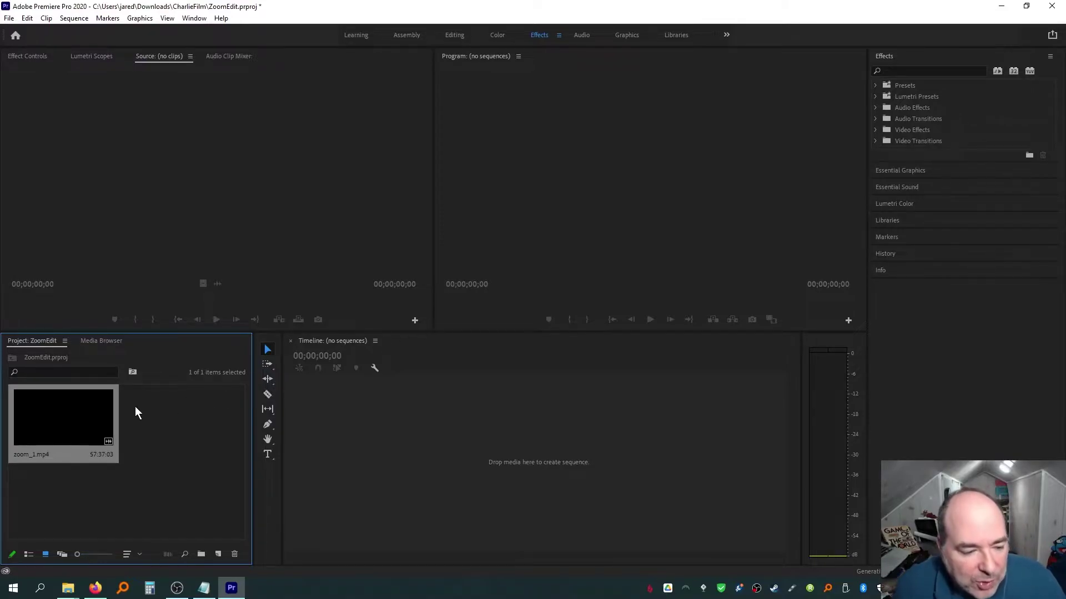
right_click(73, 412)
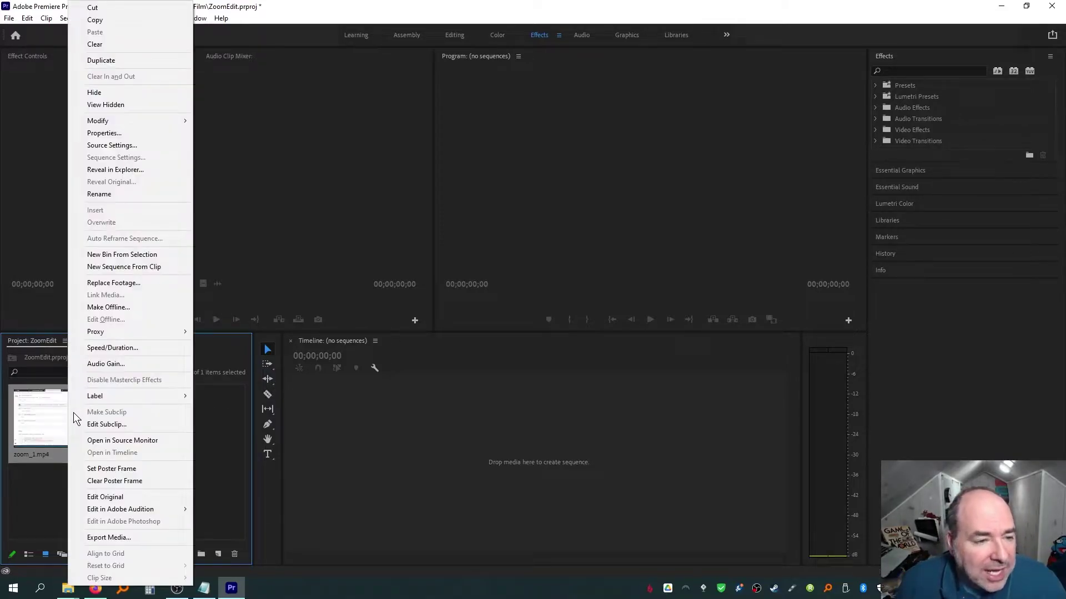
click(132, 268)
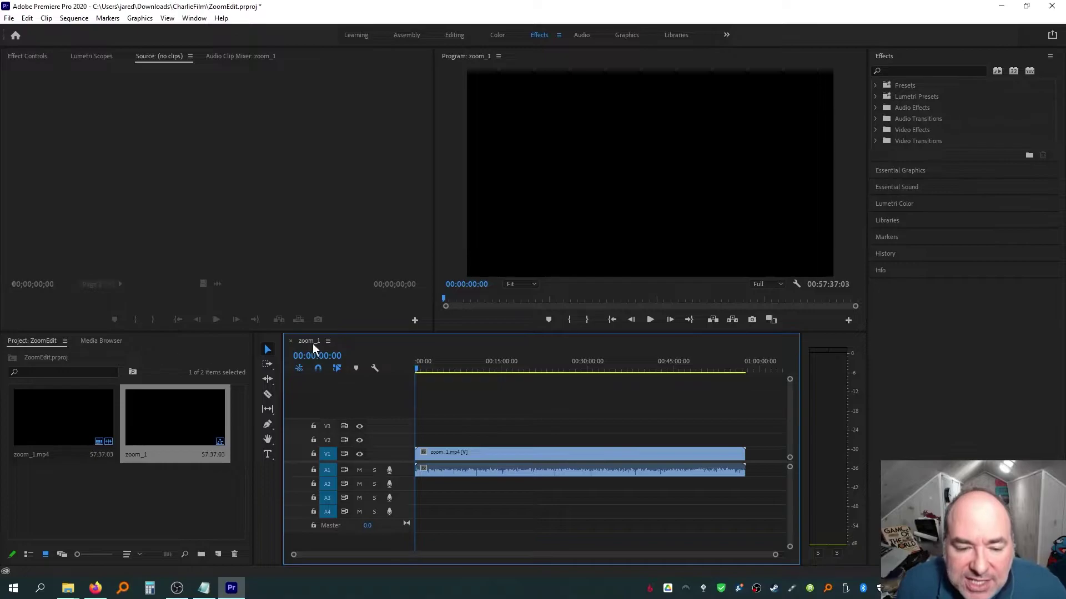
Scrub the zoom_1 sequence forward to around 00:06:51, where the student webcam strip shows.
drag(418, 367, 430, 367)
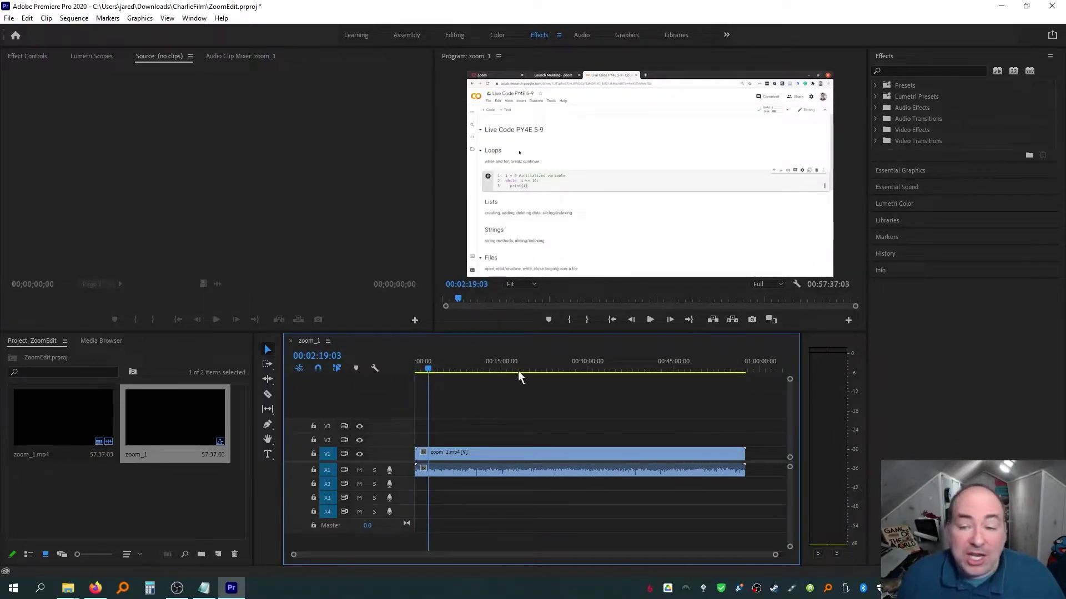
click(431, 370)
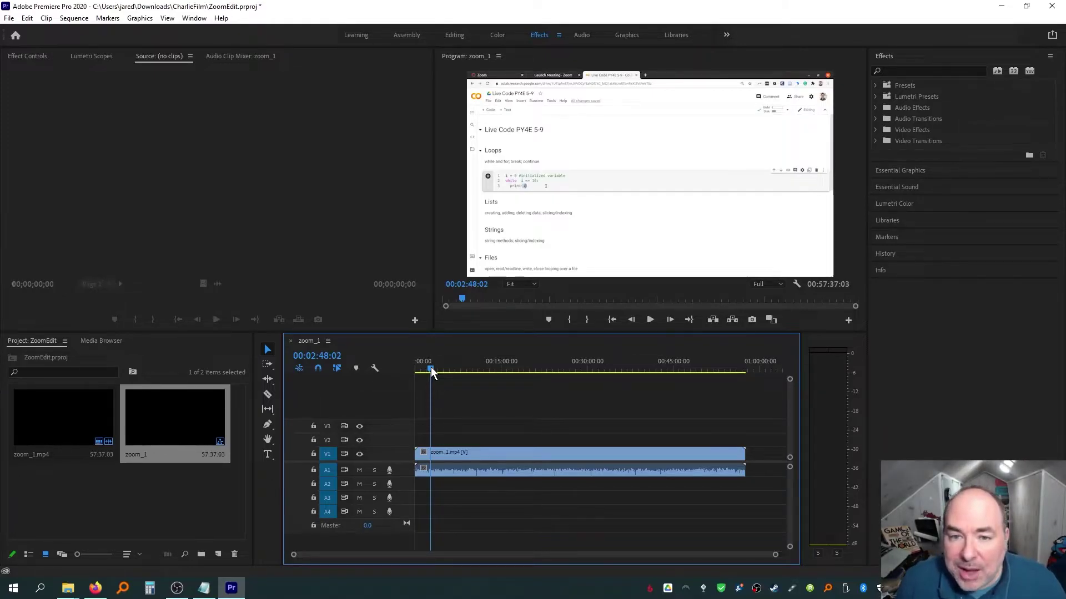
drag(431, 367, 455, 364)
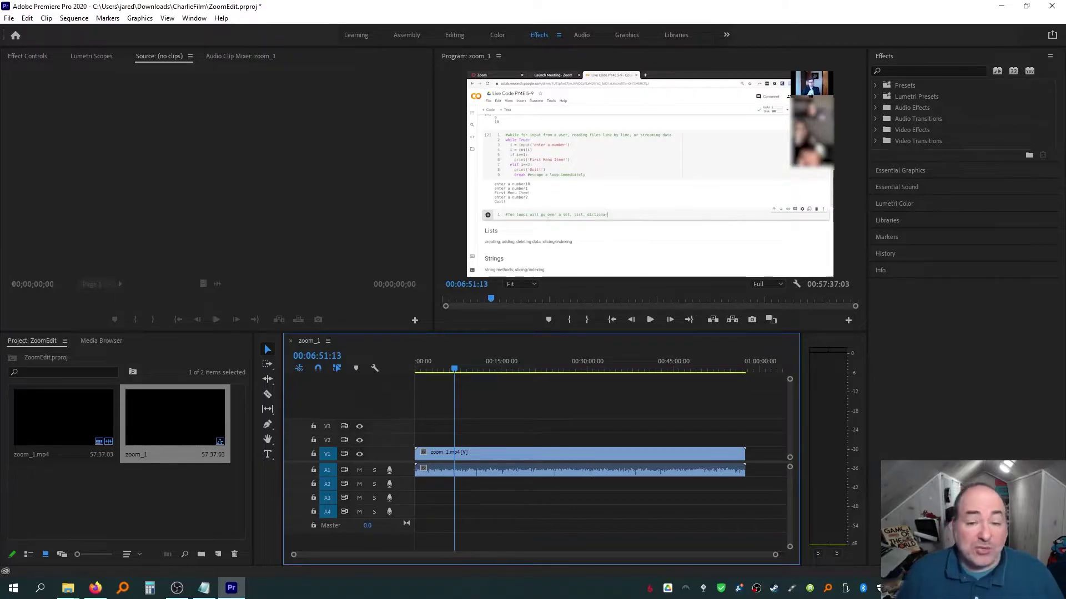
Apply Crop from Video Effects > Transform to the zoom_1 clip and show its Effect Controls.
click(875, 130)
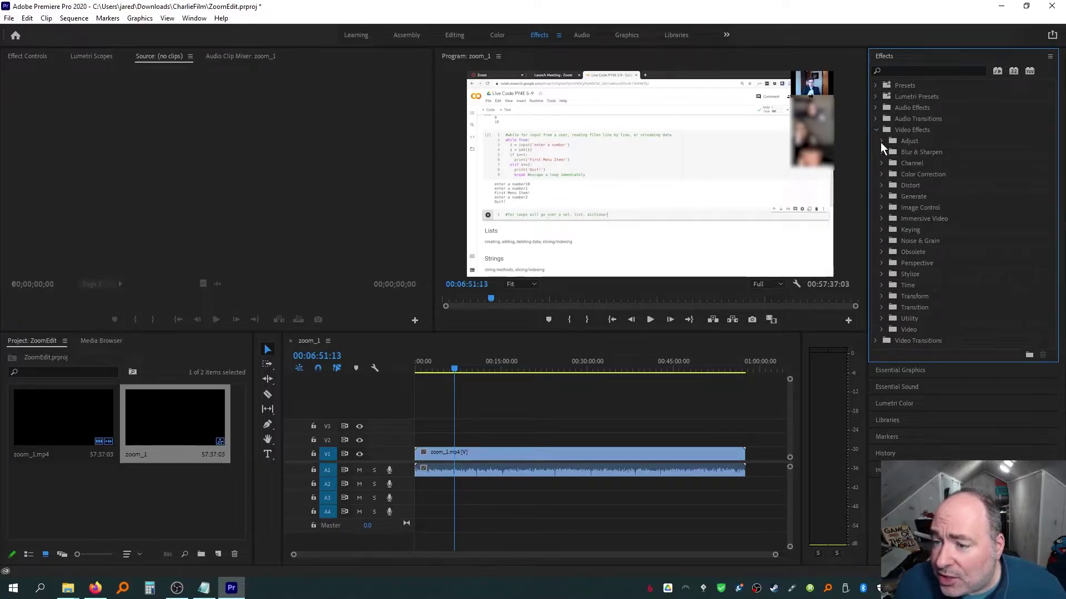
click(882, 142)
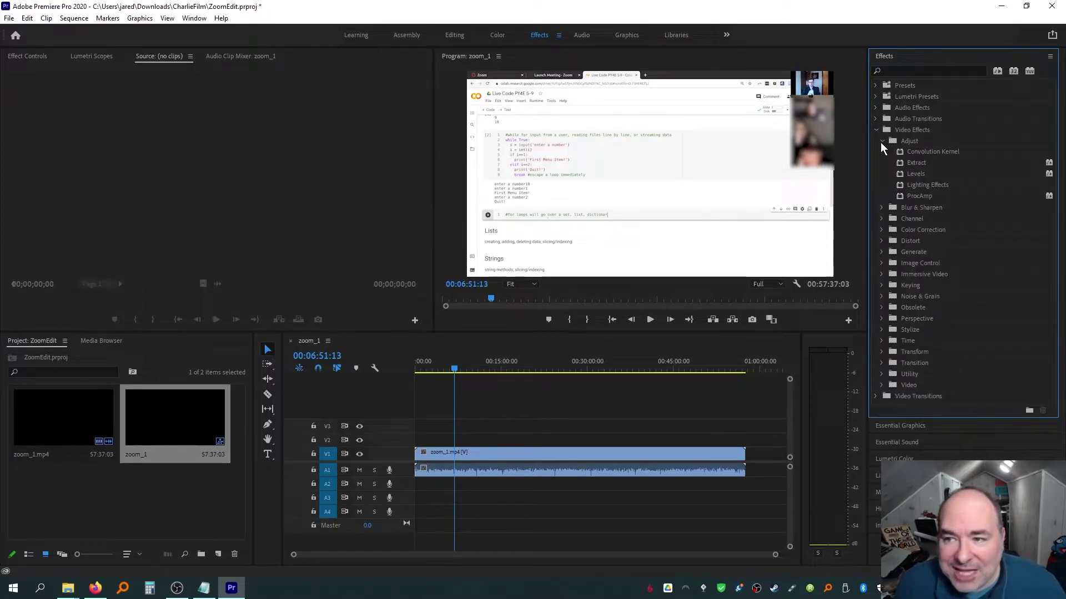
click(881, 142)
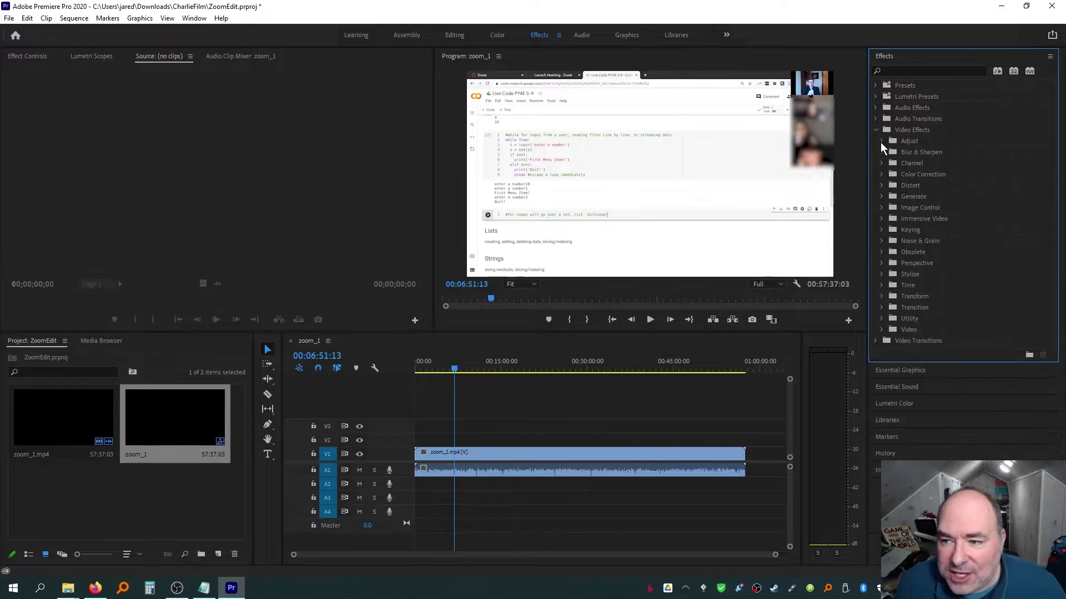
click(882, 296)
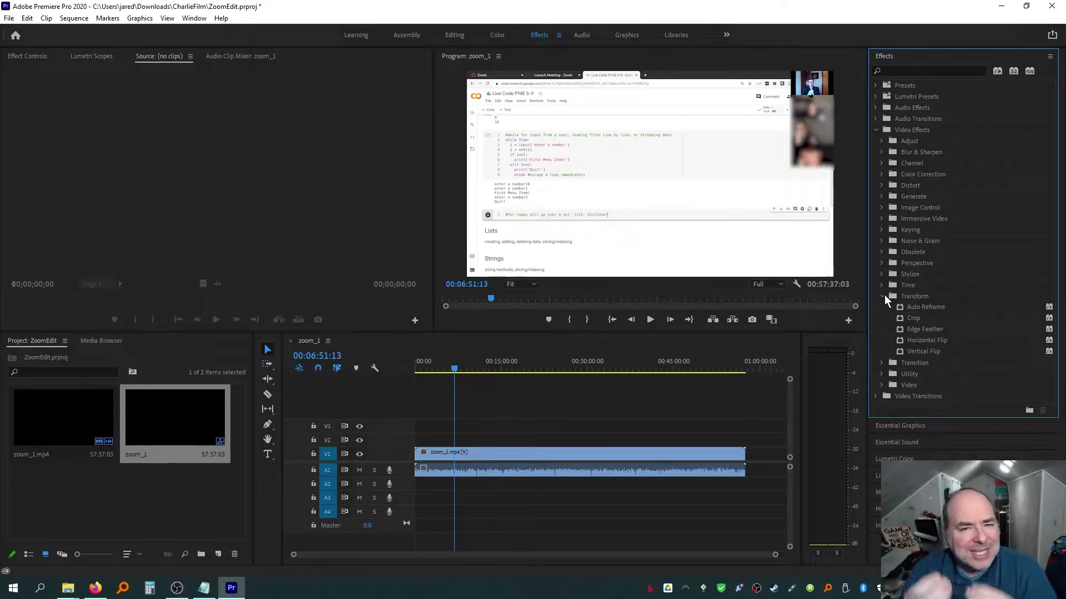
click(903, 320)
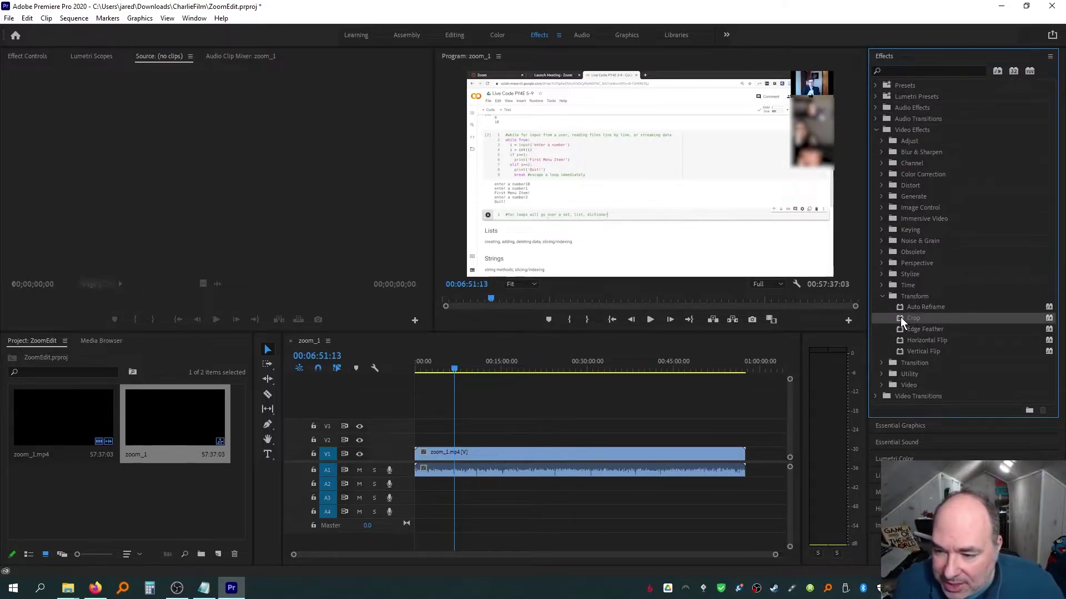
drag(902, 321, 600, 459)
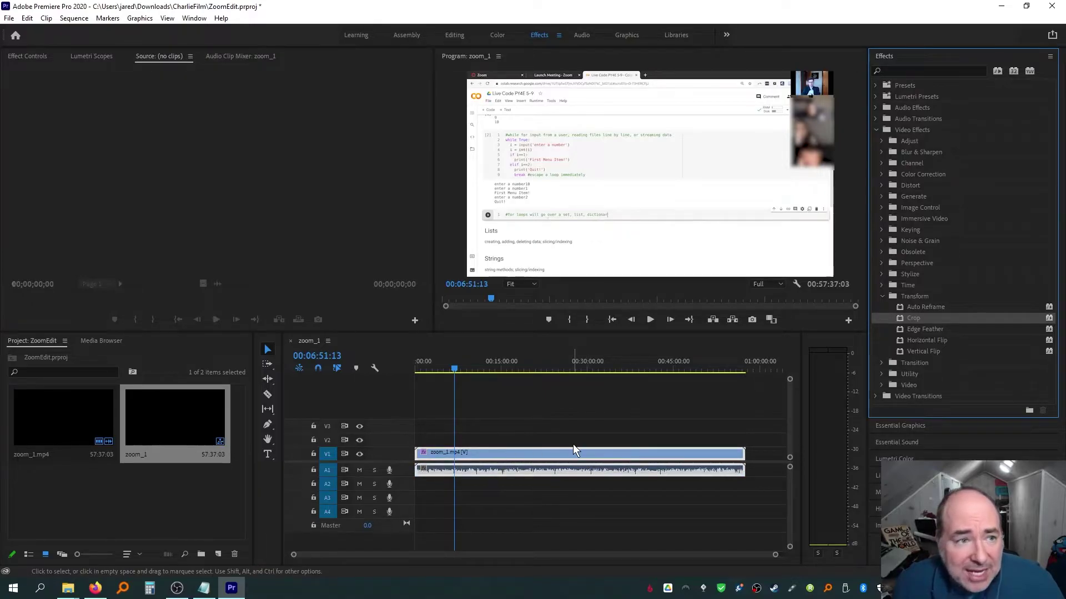
click(27, 56)
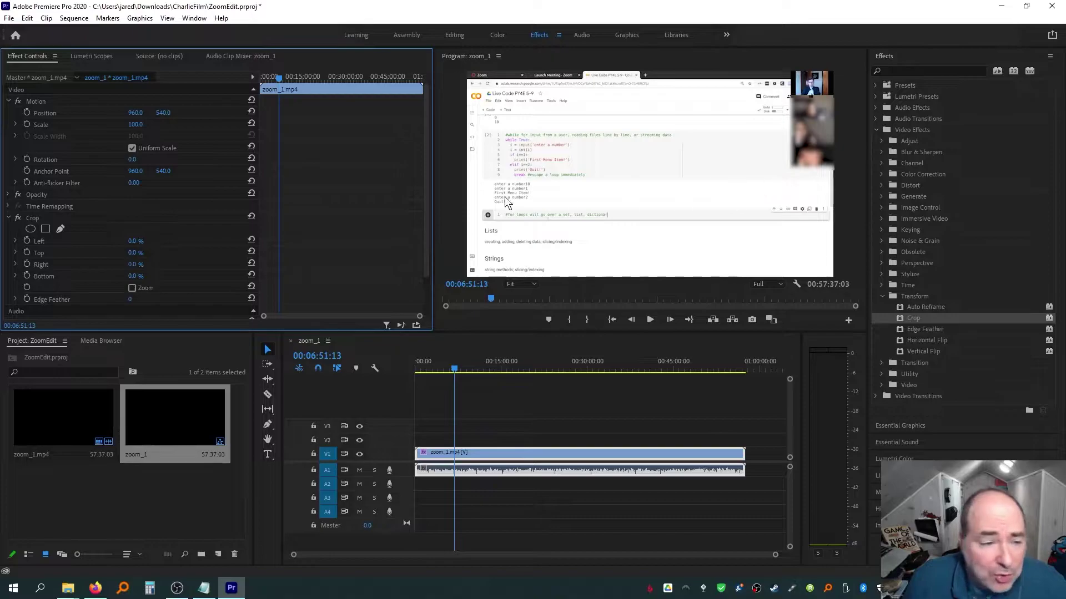
Set Crop Right to 12.8% and play through the sequence to confirm the strip is gone.
click(14, 264)
drag(16, 286, 49, 285)
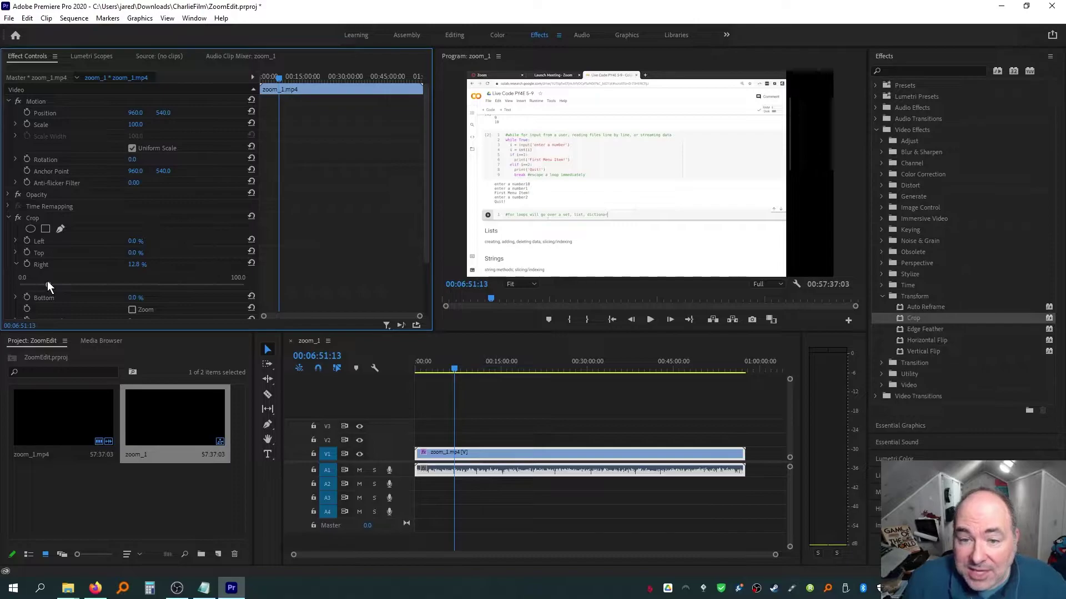
click(451, 367)
key(space)
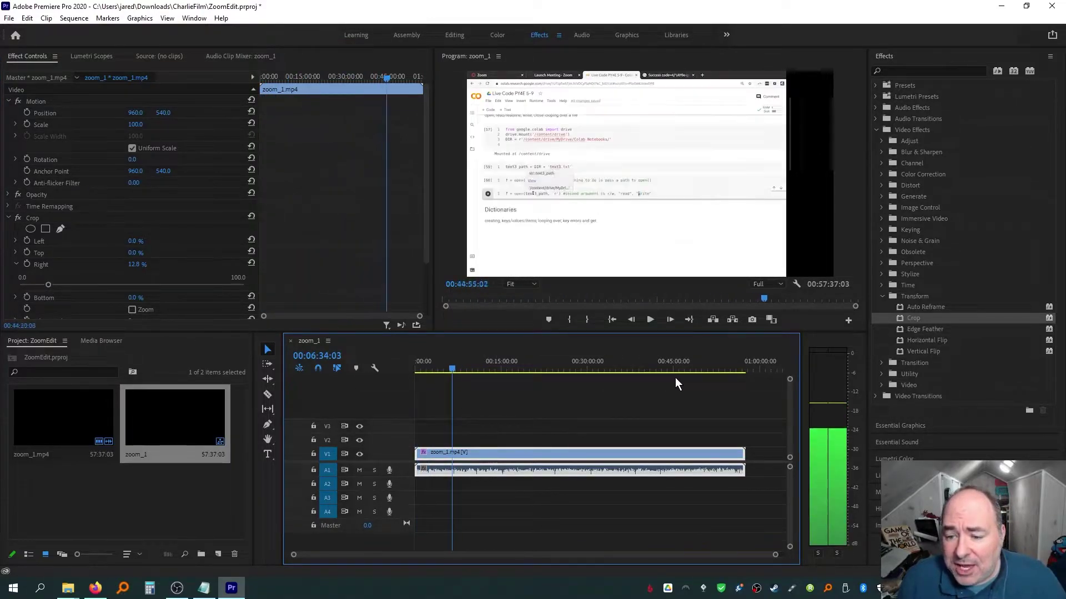
drag(691, 375, 744, 372)
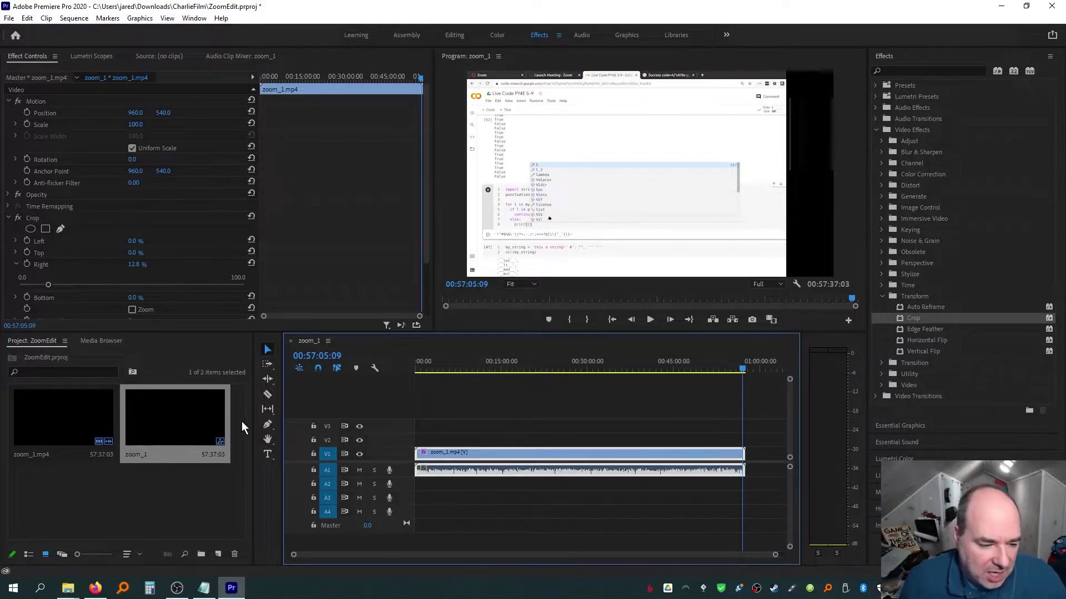
Place a second copy of zoom_1.mp4 on track V2 and preview briefly from about 19:13.
click(58, 413)
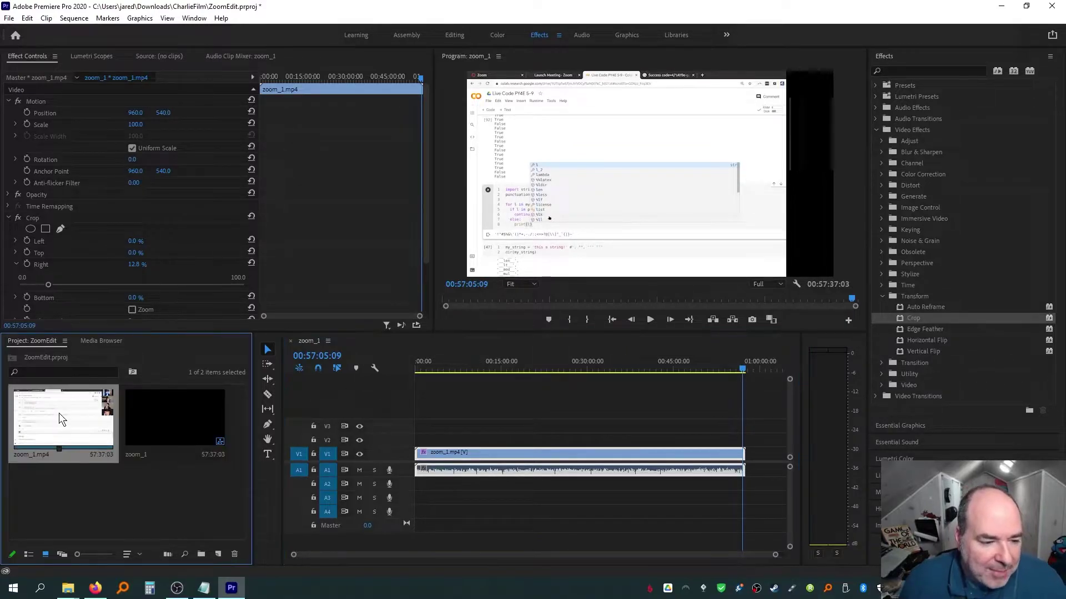
drag(59, 413, 421, 435)
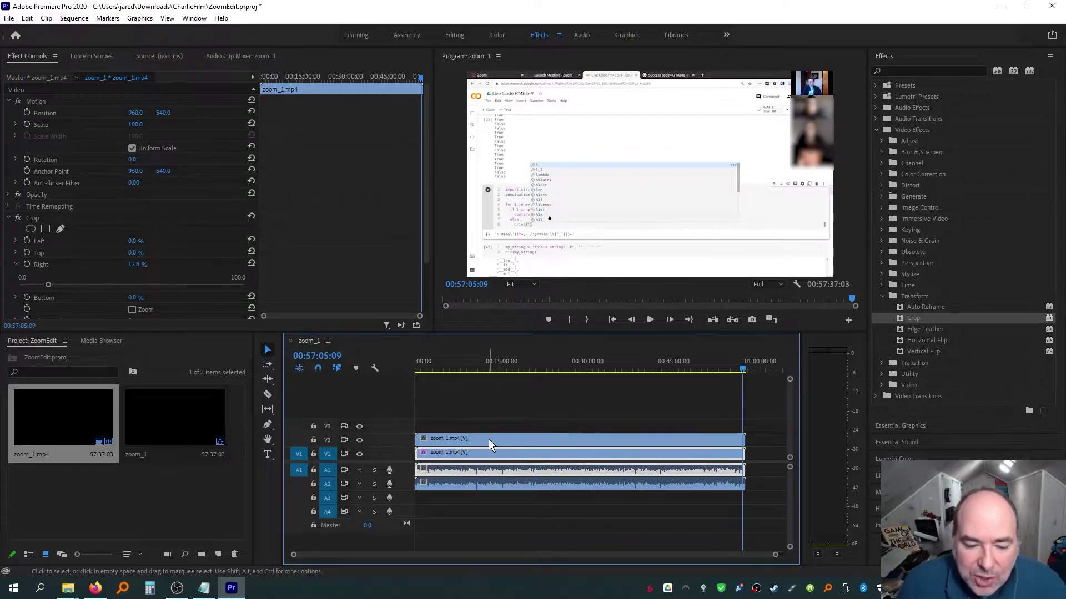
click(526, 363)
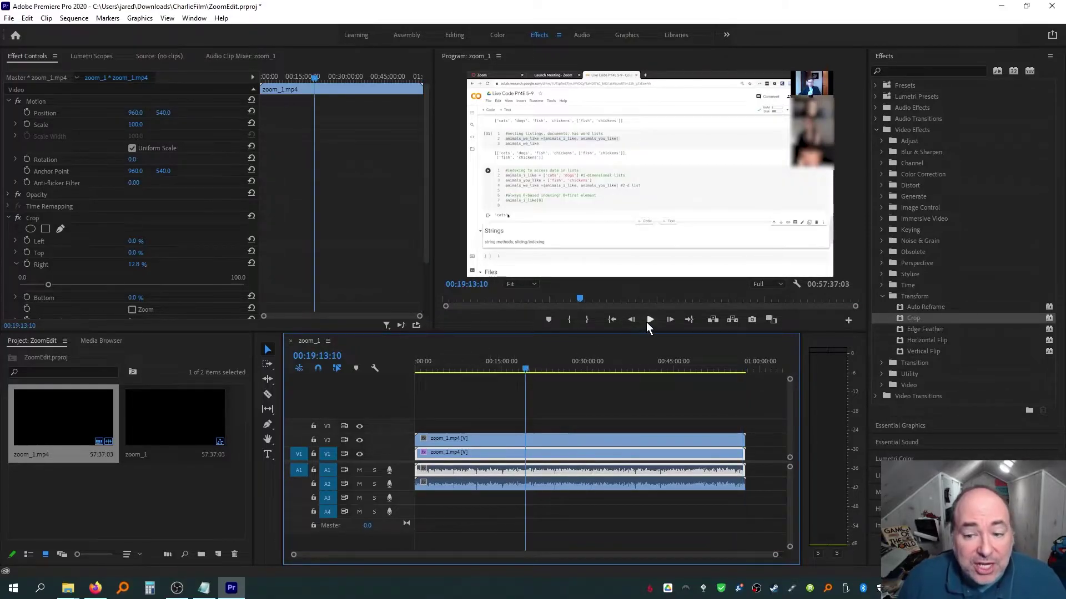
click(648, 322)
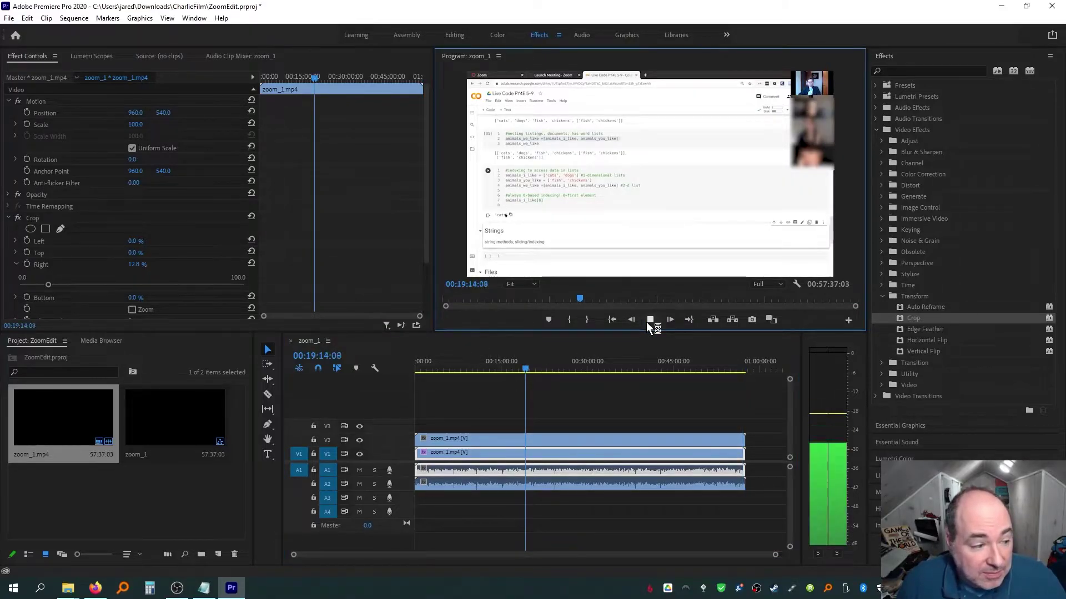
click(647, 320)
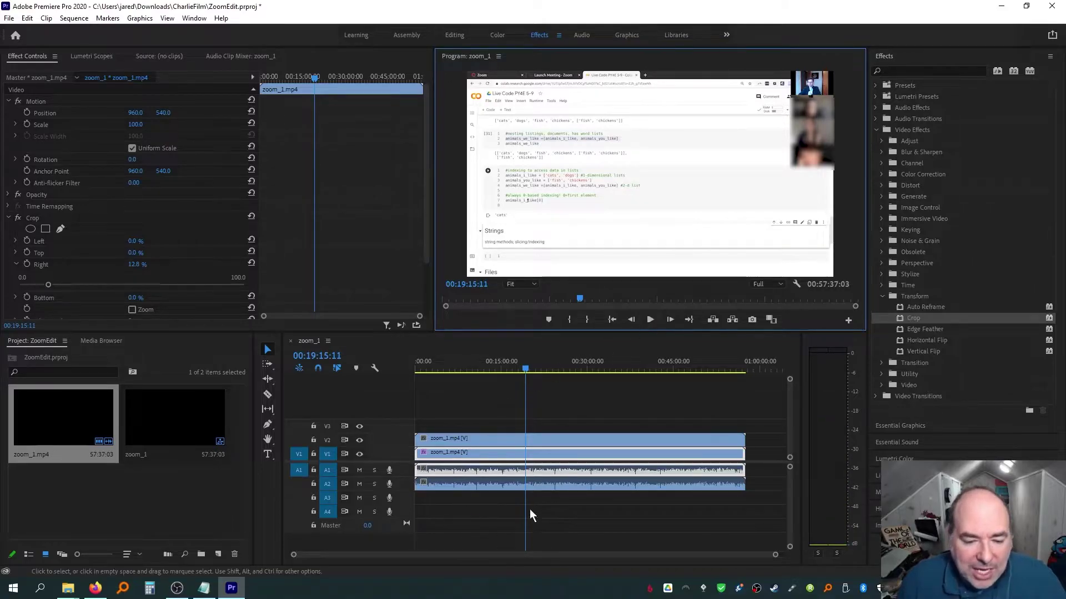
click(508, 438)
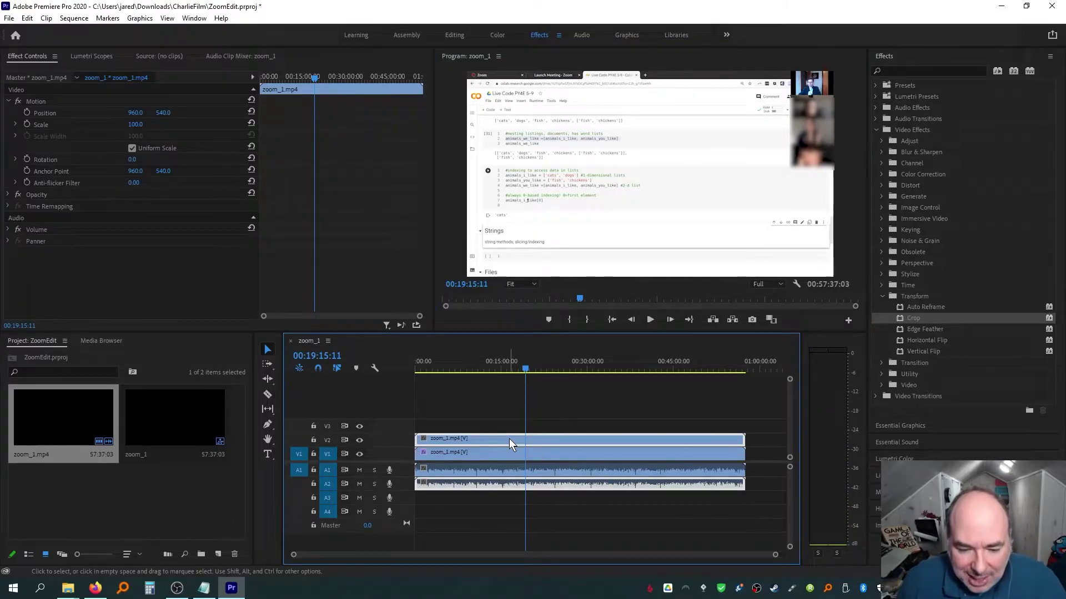
Unlink the V2 clip and delete its duplicate A2 audio.
right_click(508, 439)
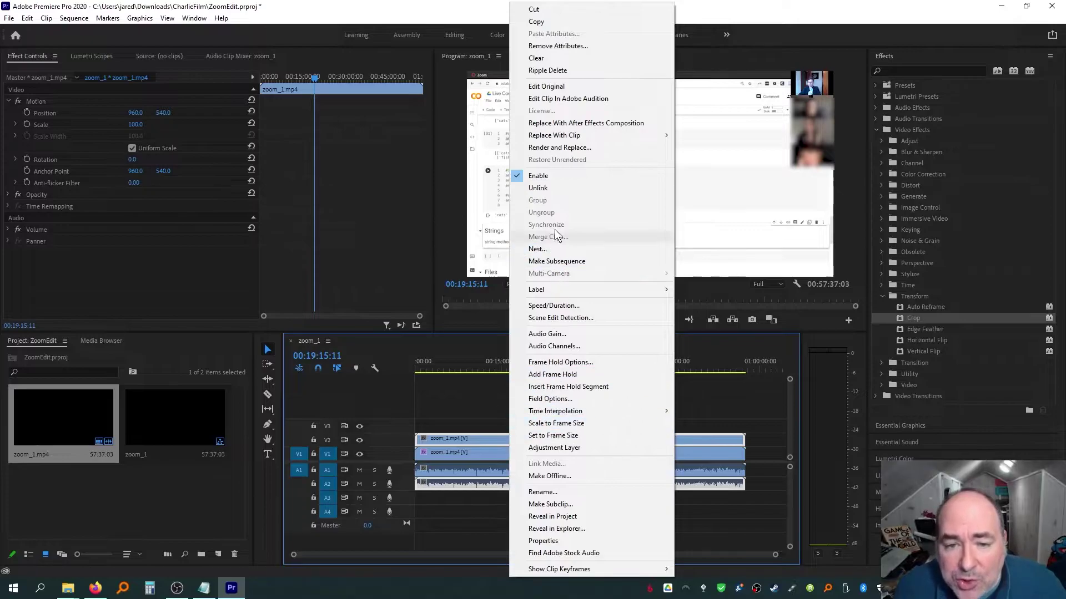
click(539, 188)
click(549, 399)
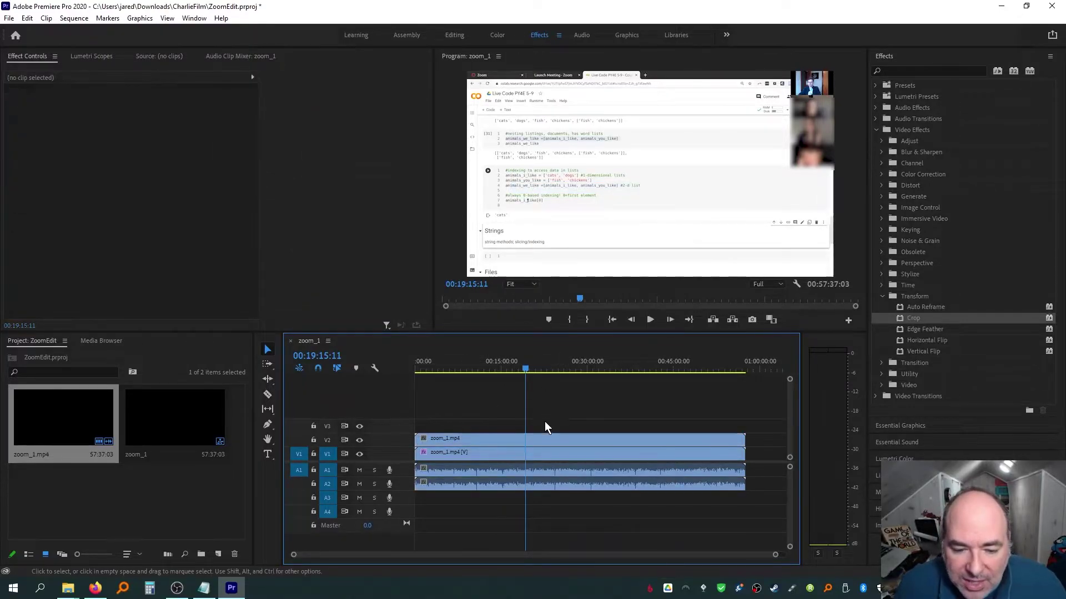
click(542, 438)
click(541, 484)
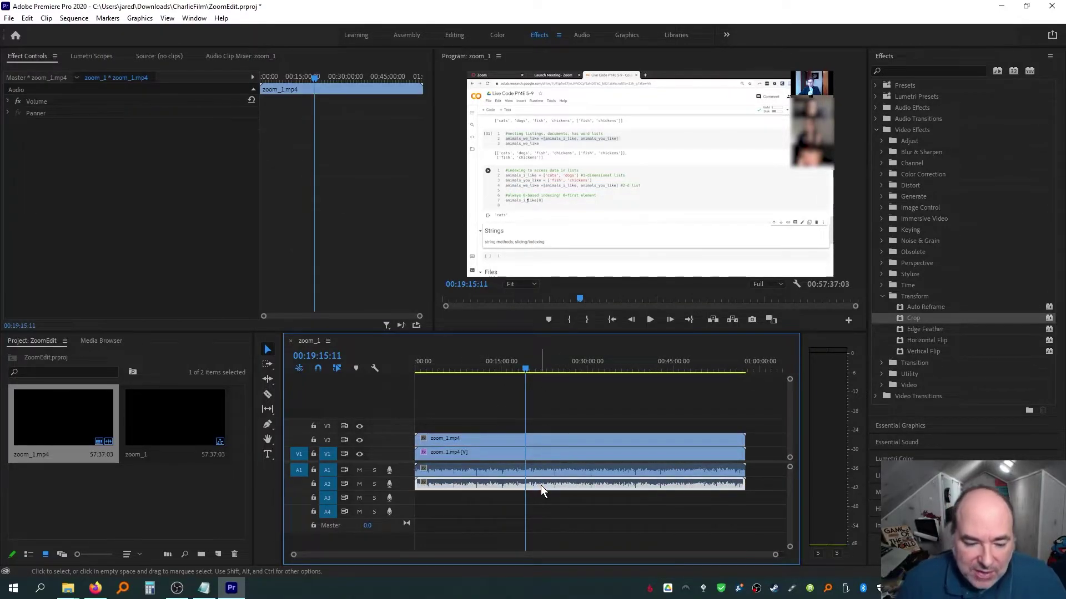
key(Delete)
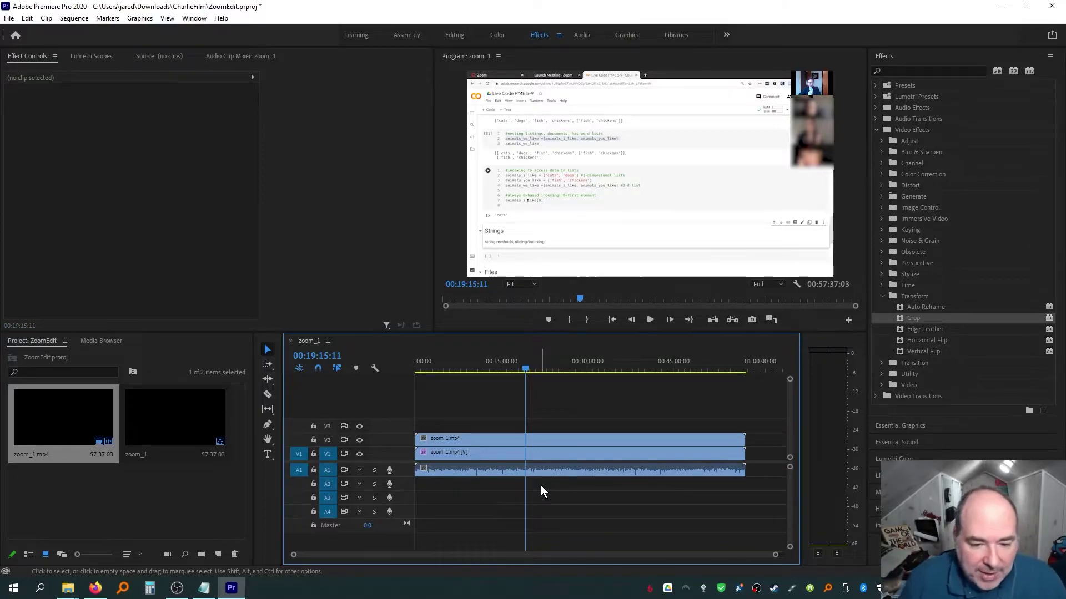
Rename the V1 clip 'Students Removed'.
click(451, 455)
right_click(451, 455)
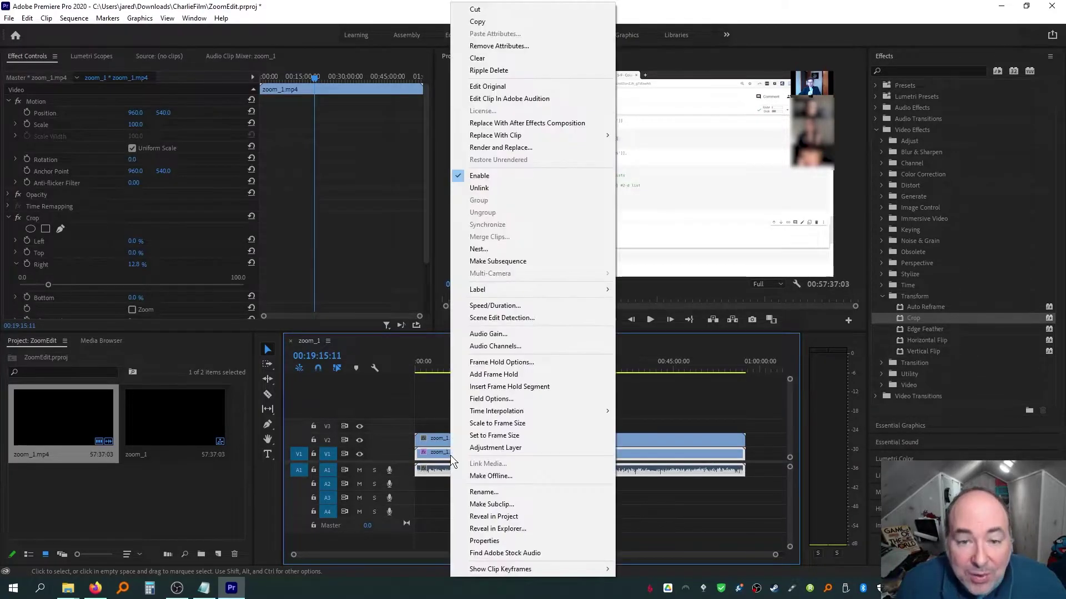
mouse_move(477, 416)
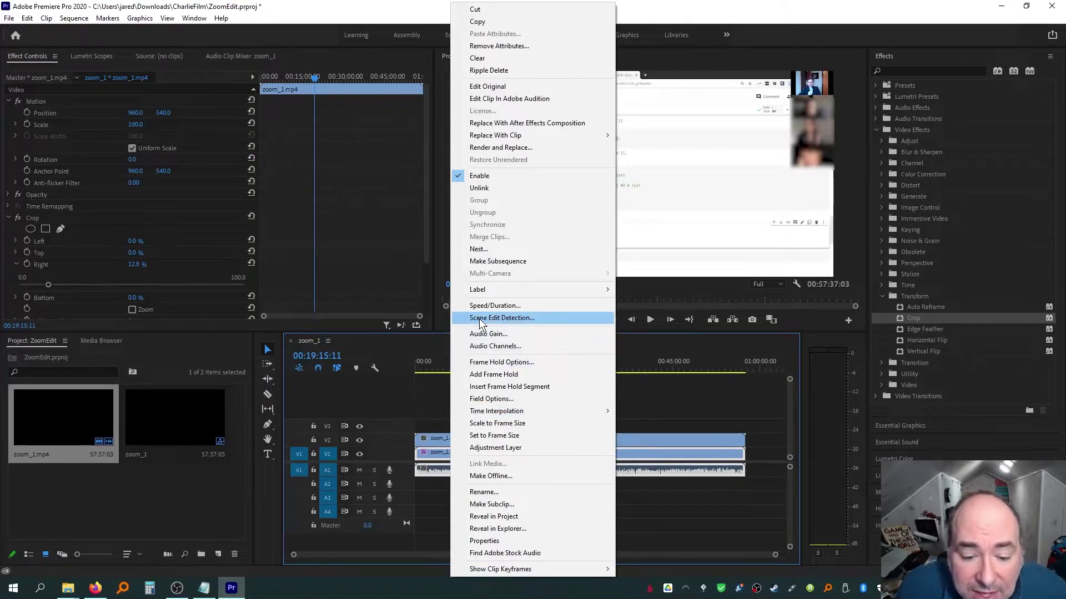
click(491, 492)
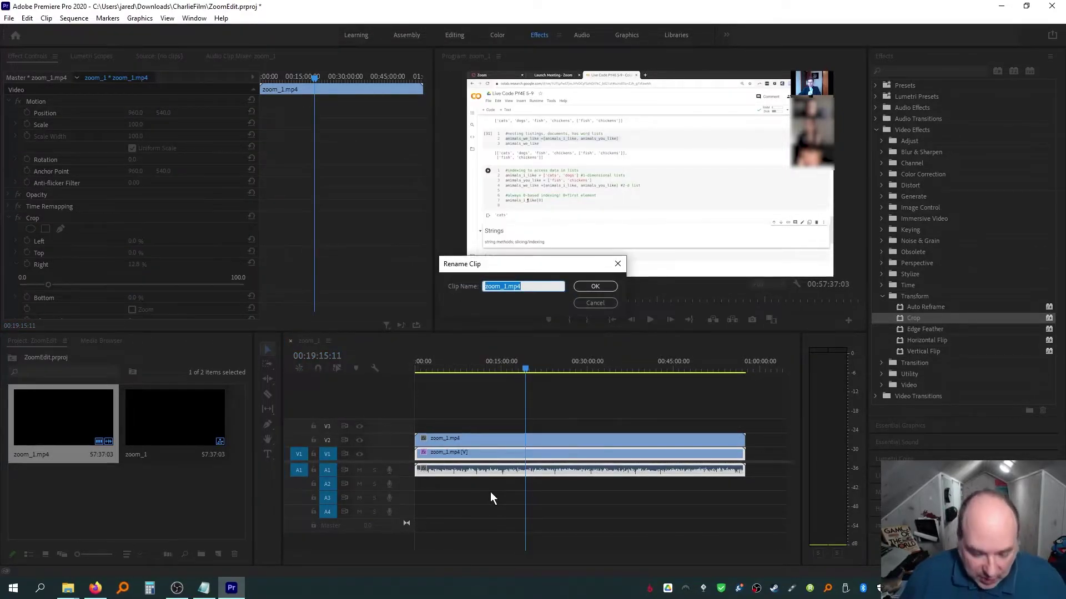
text(Stru)
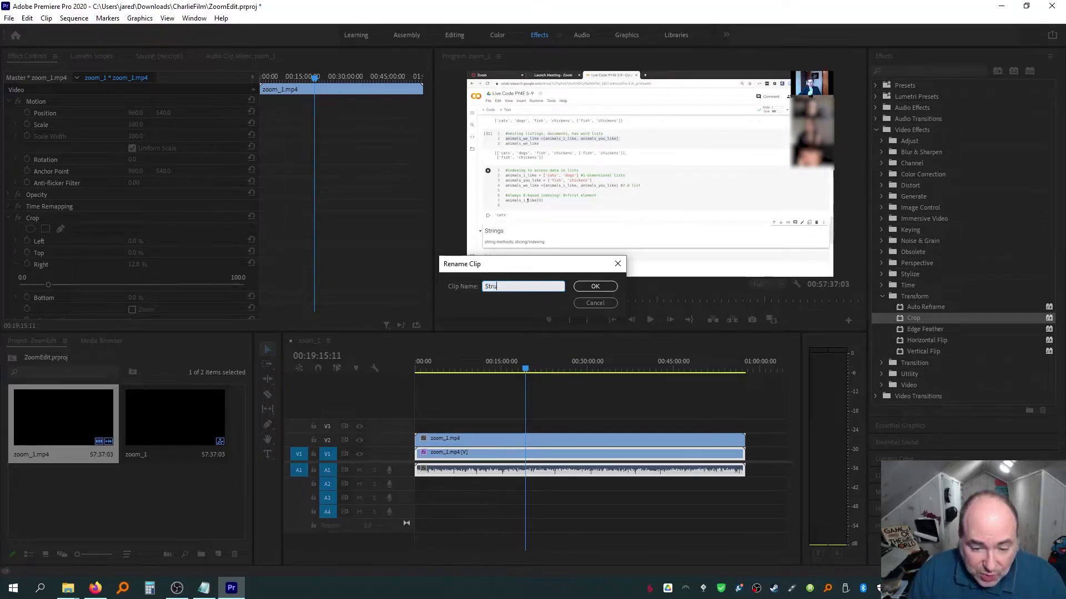
text(ents)
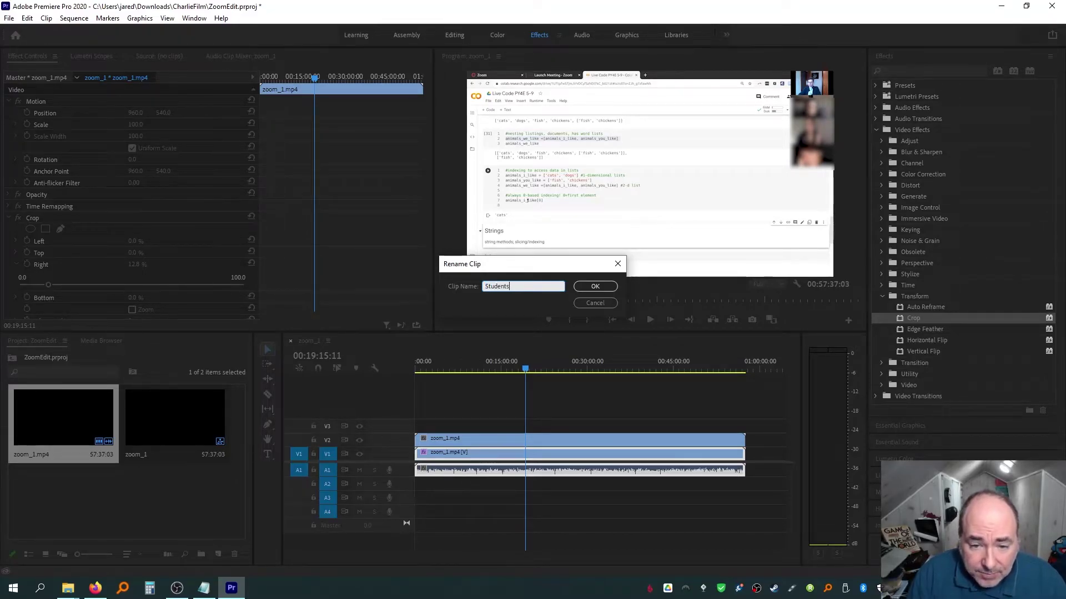
text( Removed)
key(Return)
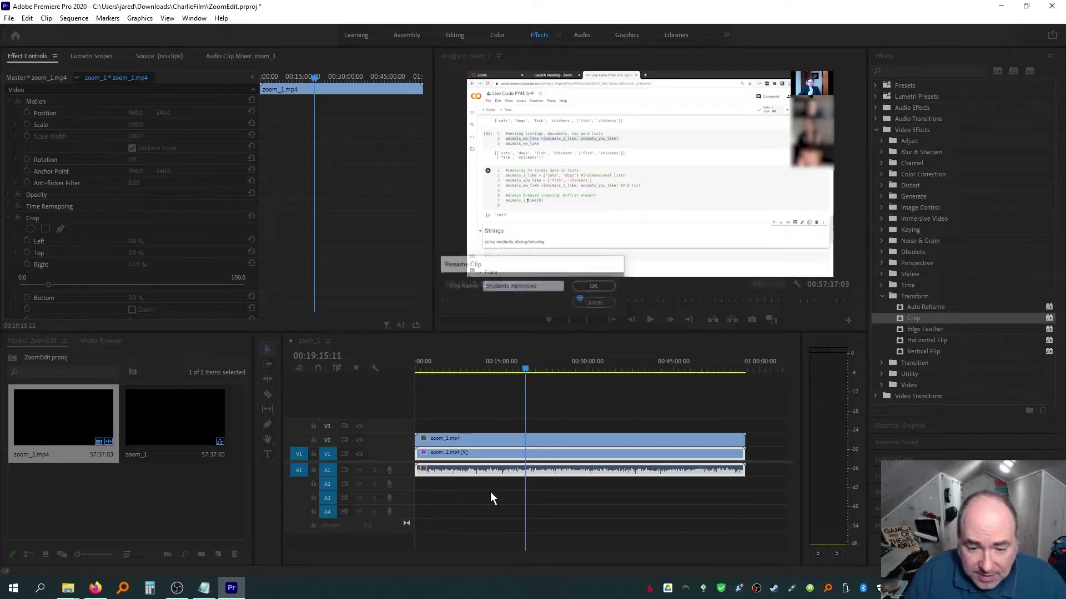
Rename the V2 clip 'Just The Prof' and apply the Crop effect to it.
right_click(443, 440)
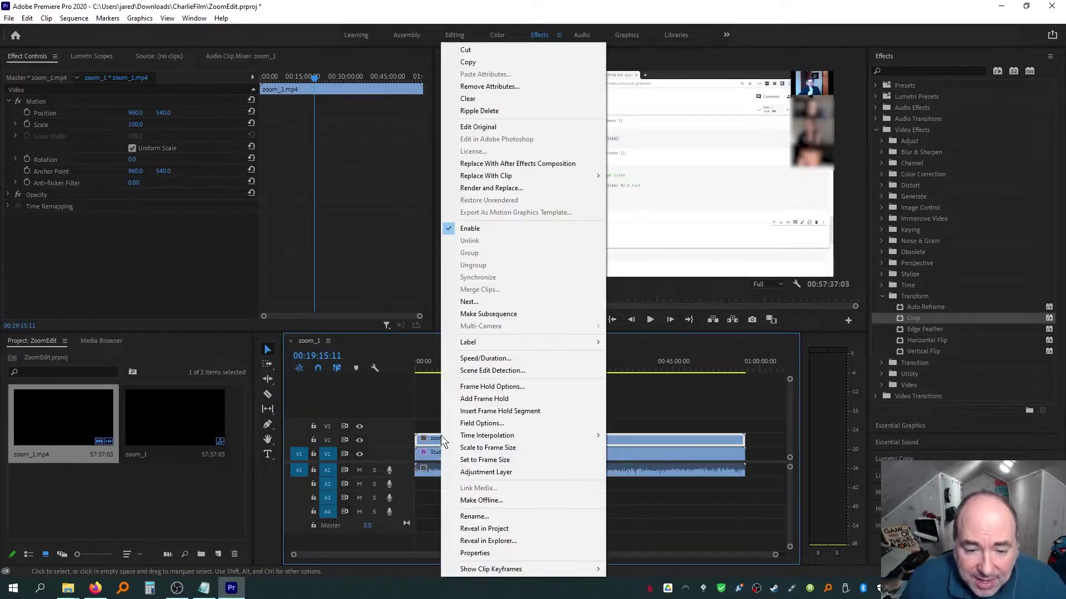
click(482, 514)
text(Just T)
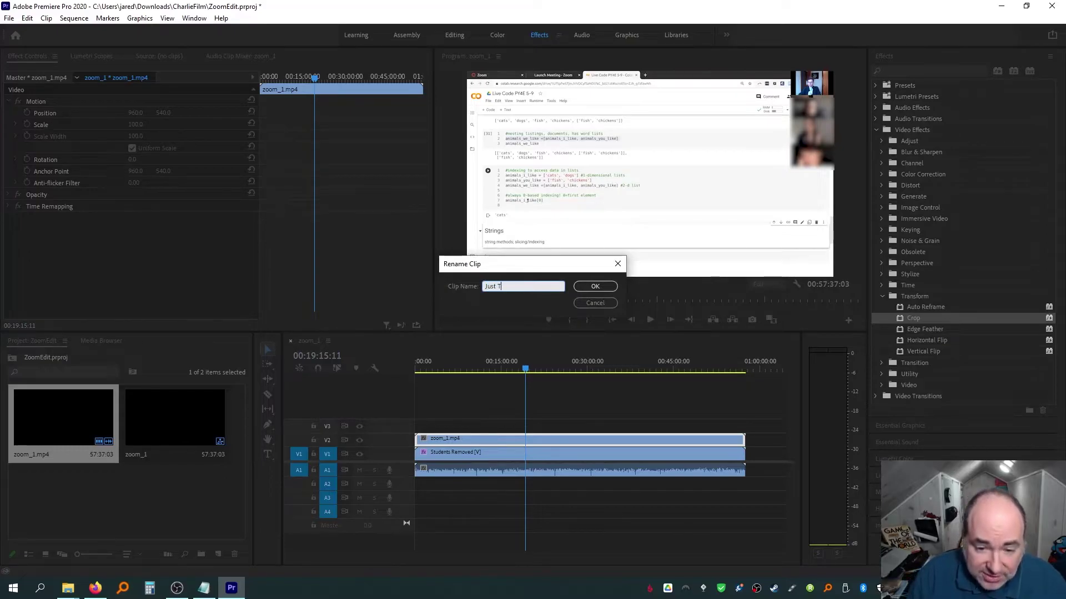
text(he Prof)
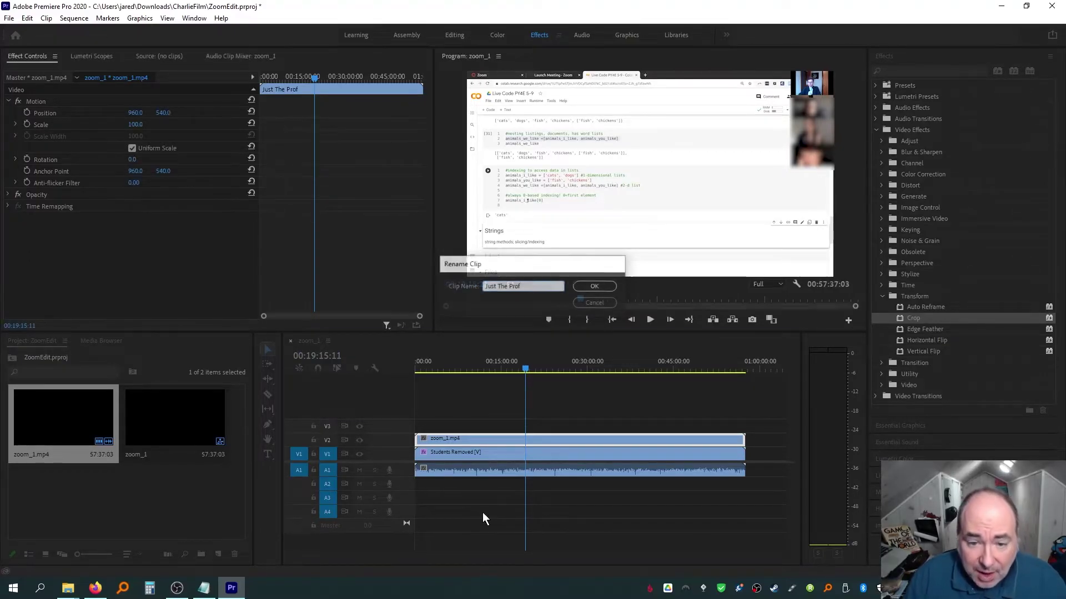
key(Return)
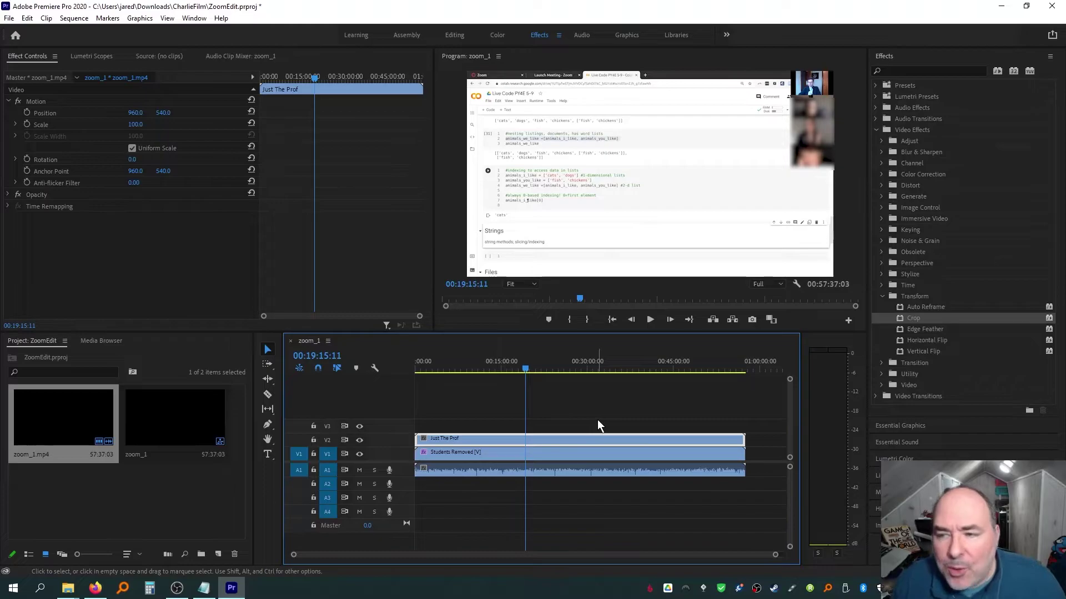
drag(900, 318, 666, 439)
With V1 hidden, crop Just The Prof to Left 88.4% and Bottom 88.1%, then show V1 again.
click(518, 370)
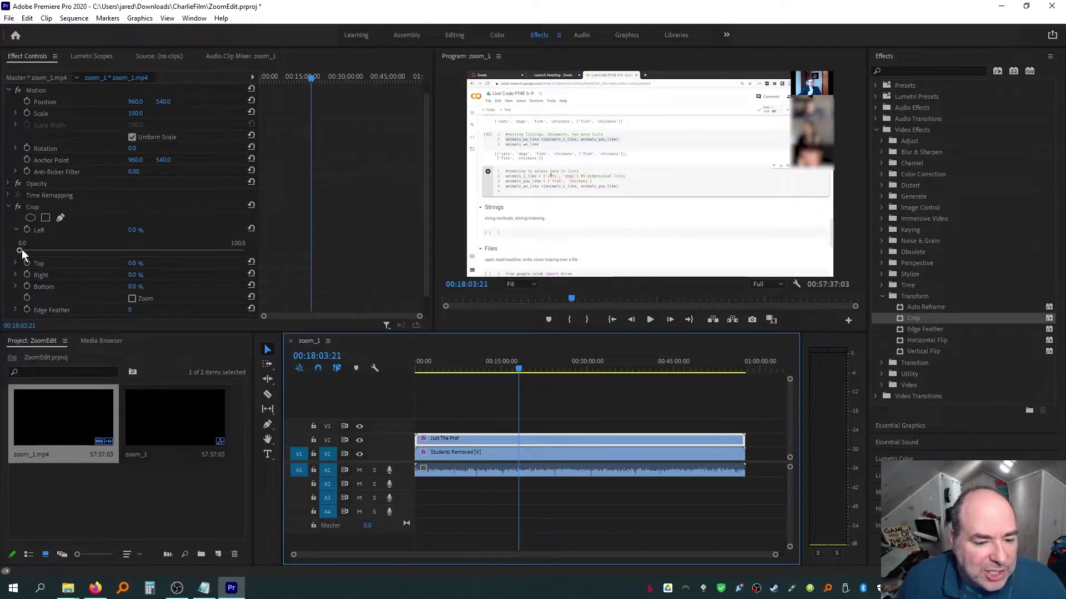
mouse_move(22, 248)
mouse_down()
mouse_move(75, 248)
mouse_move(11, 250)
mouse_up()
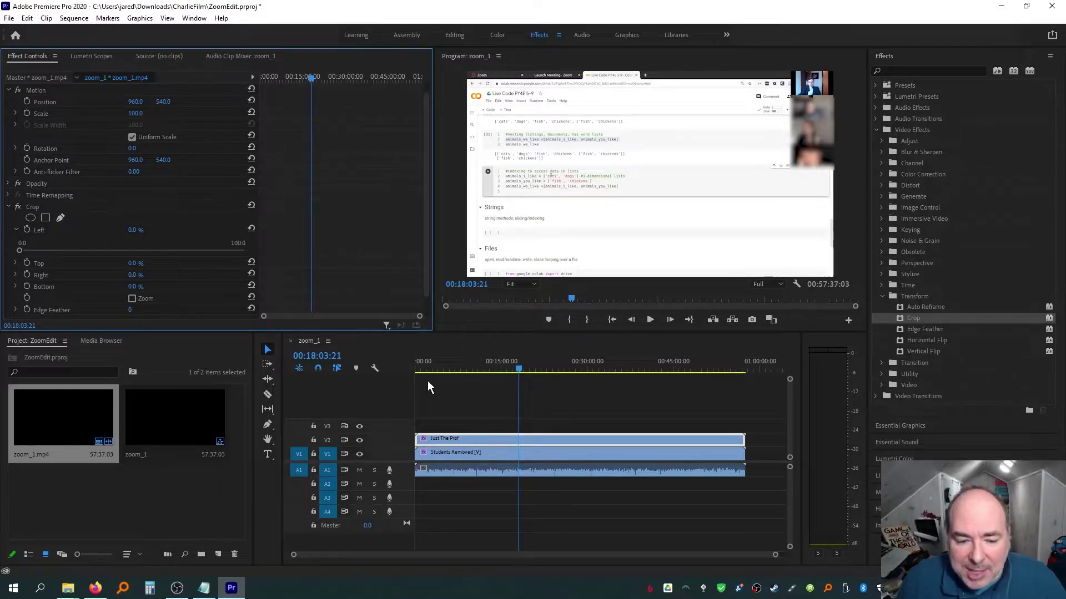
click(361, 454)
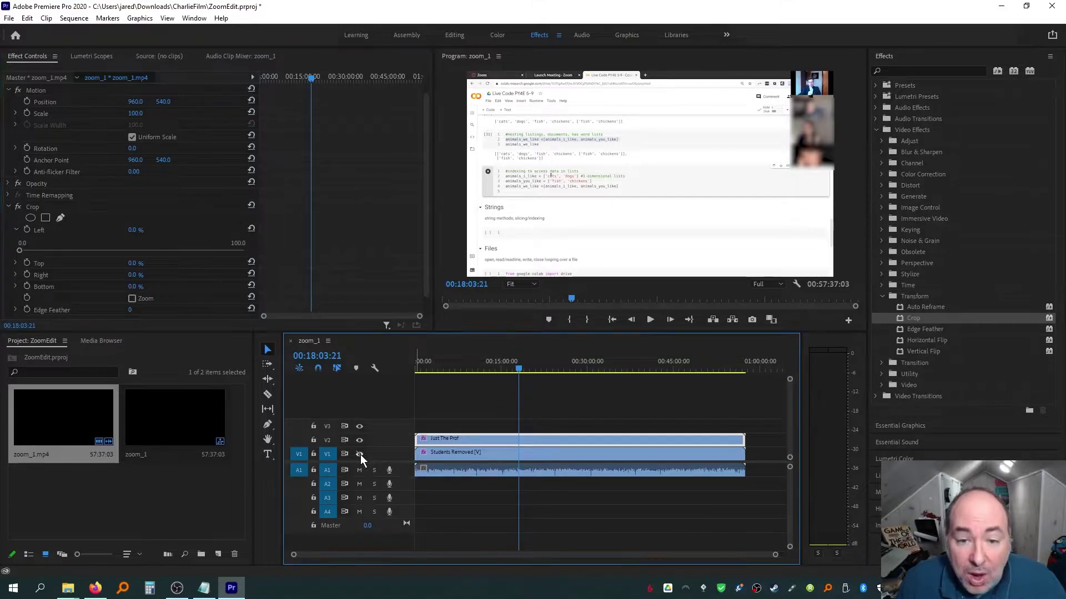
click(360, 455)
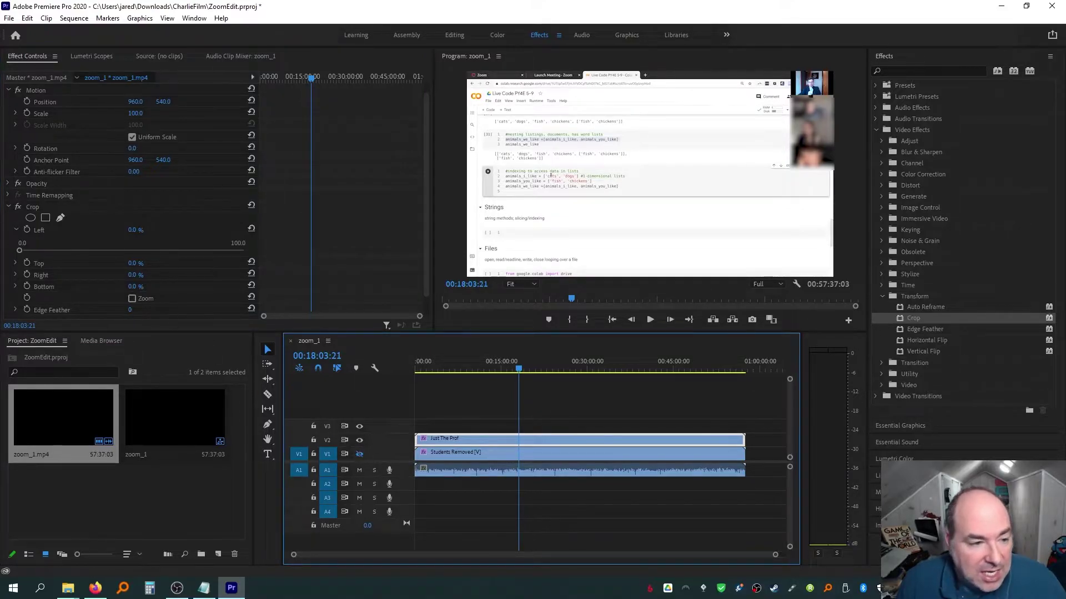
drag(21, 251, 220, 262)
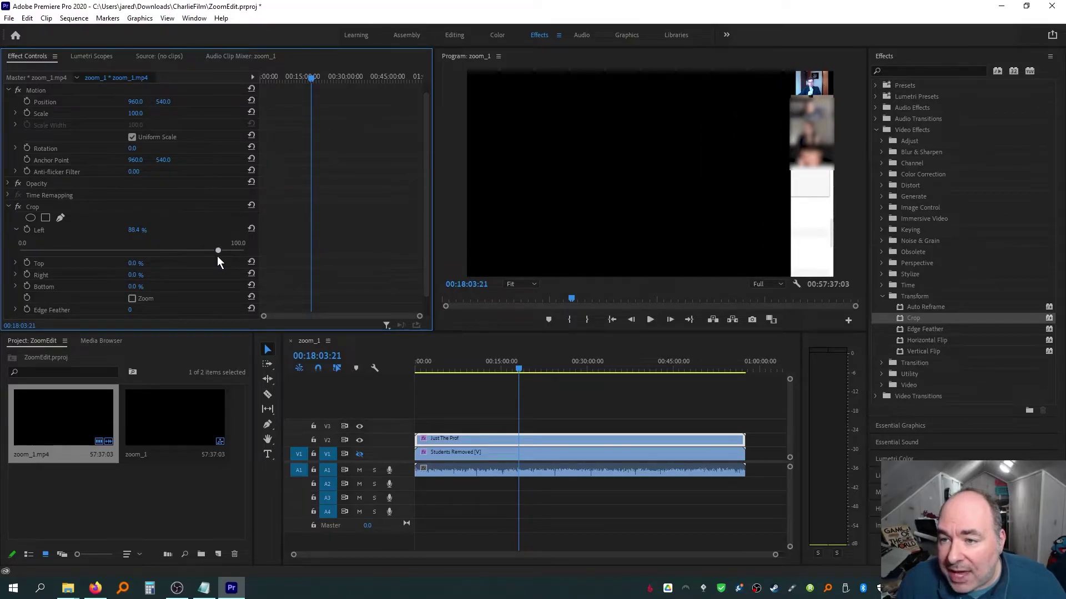
click(16, 287)
drag(25, 307, 216, 290)
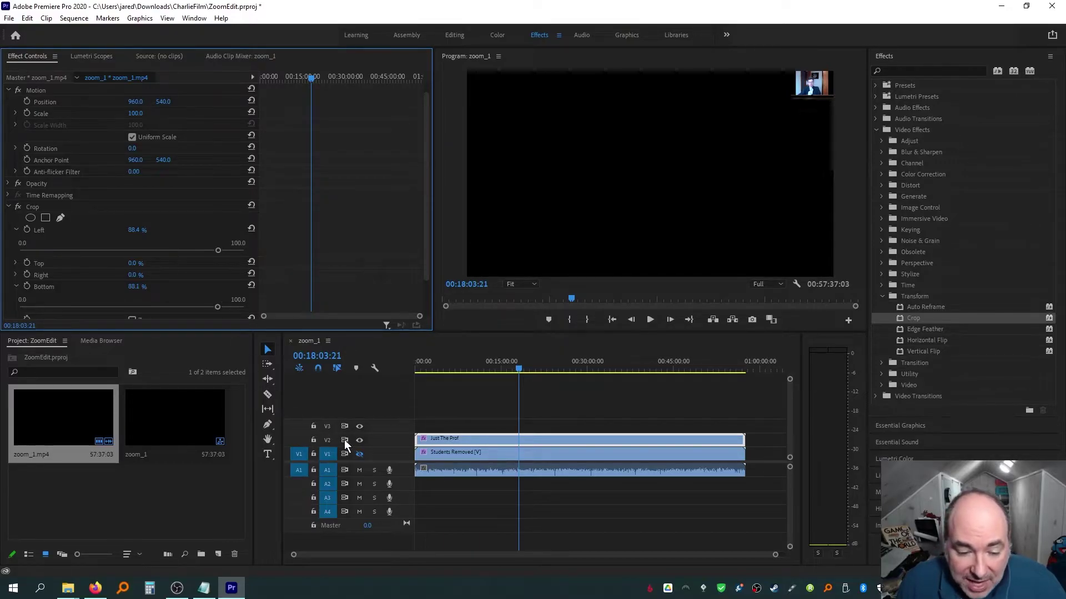
click(360, 452)
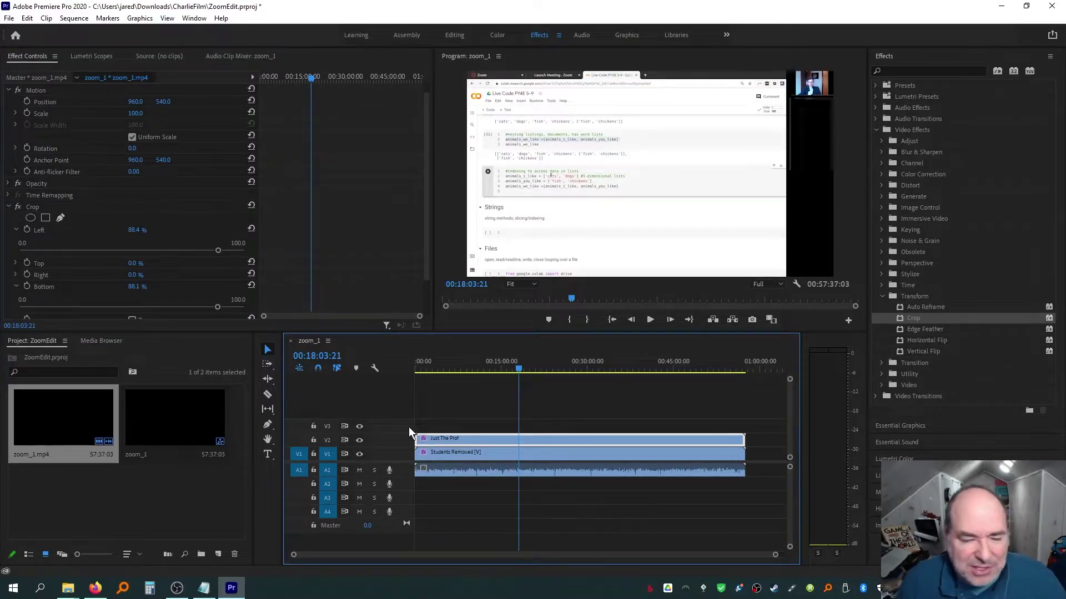
click(433, 394)
Scale the Just The Prof overlay to 195.1 and position it at 56.0, 1060.0 in the top-right.
click(469, 364)
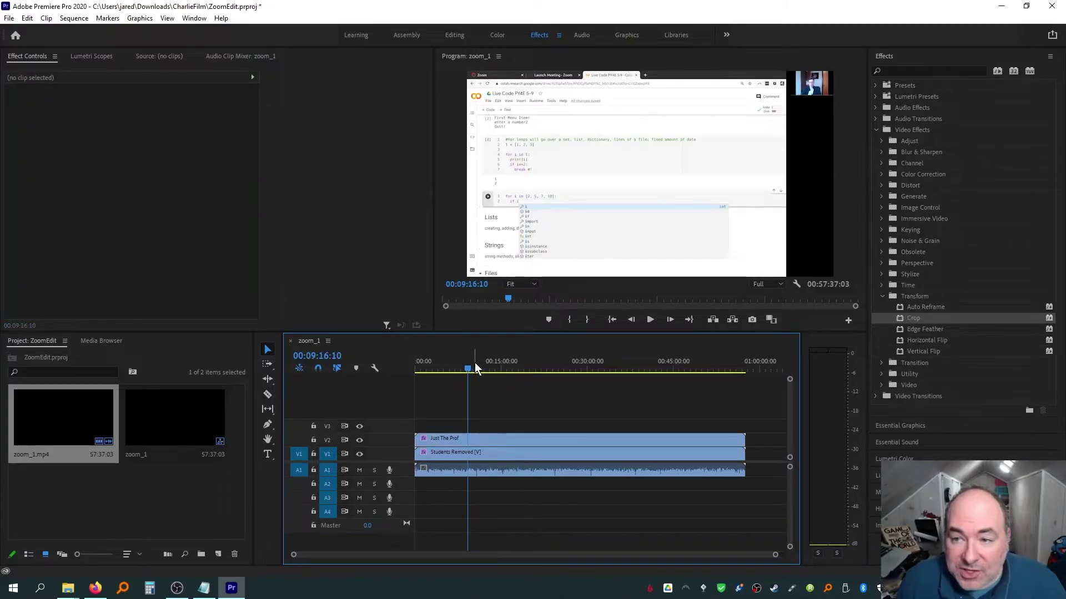
click(491, 438)
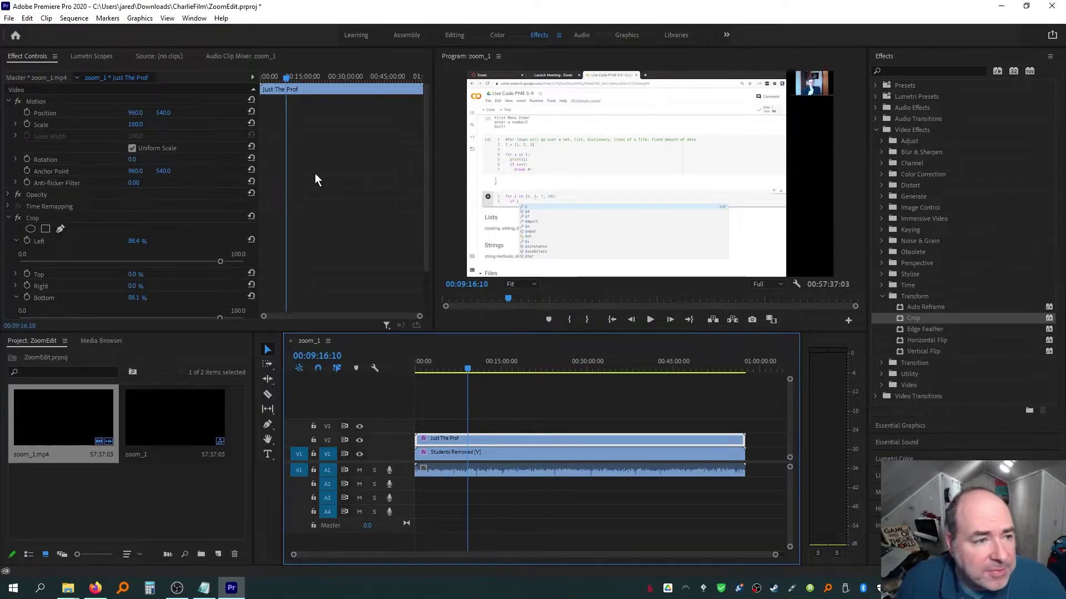
click(12, 125)
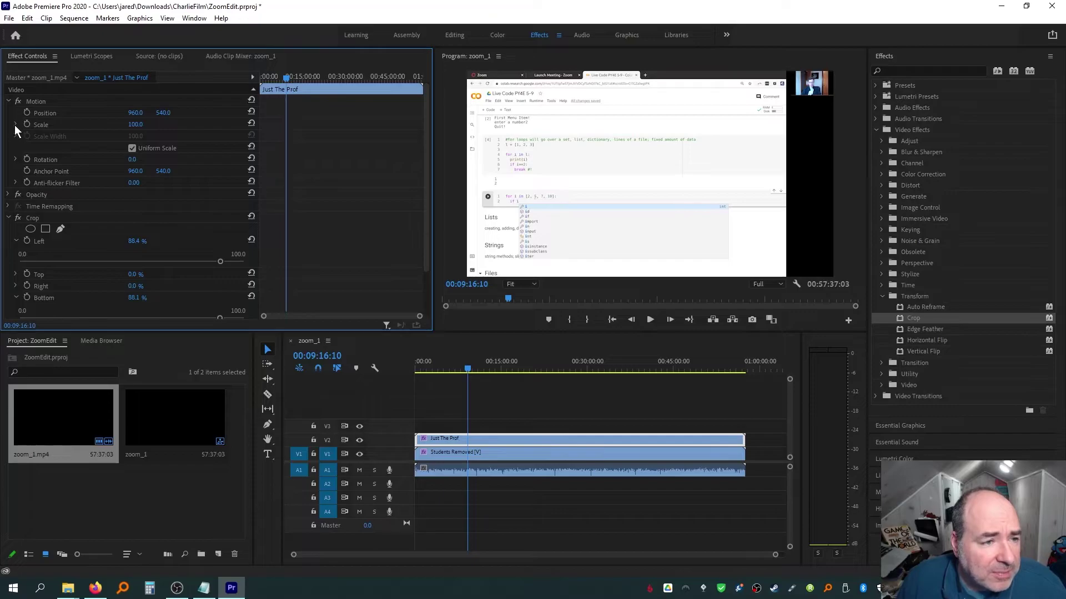
click(15, 125)
mouse_move(135, 145)
mouse_down()
mouse_move(158, 143)
mouse_move(112, 145)
mouse_move(145, 145)
mouse_move(134, 144)
mouse_up()
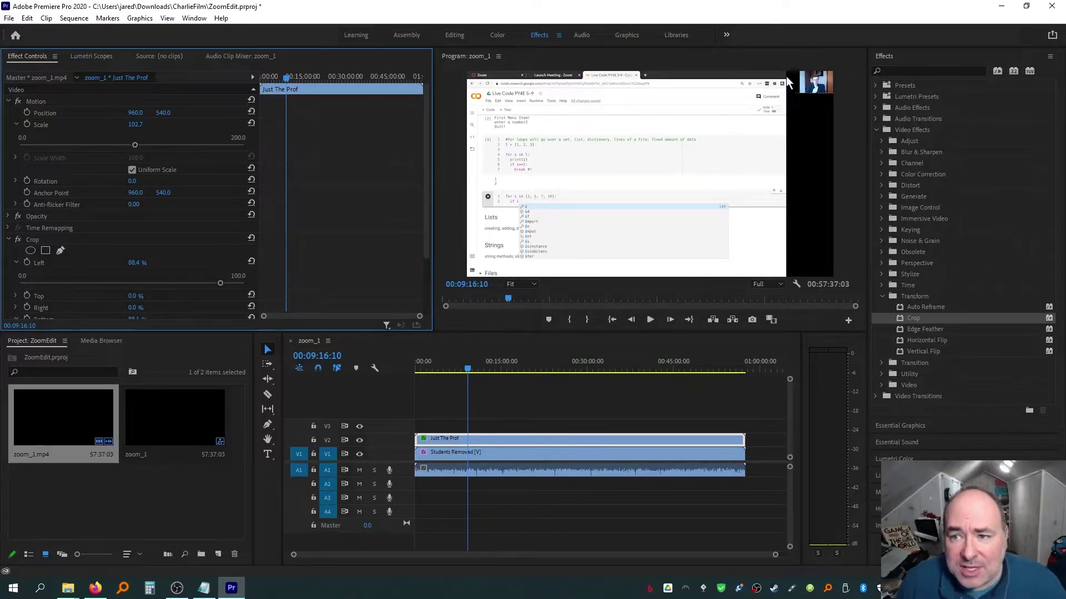
click(533, 284)
click(524, 322)
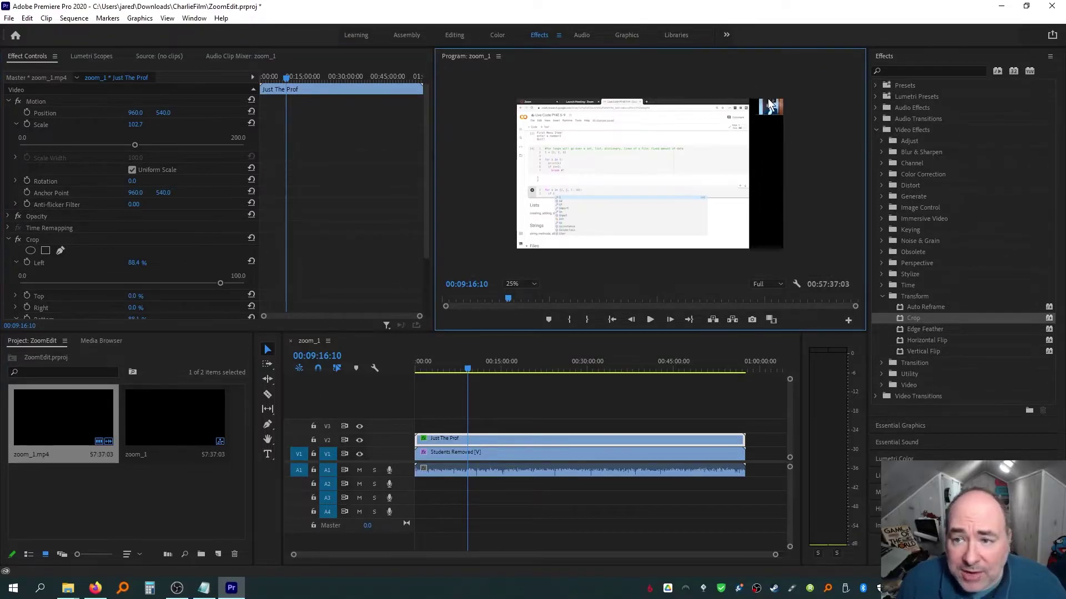
drag(771, 109, 637, 182)
drag(134, 145, 204, 143)
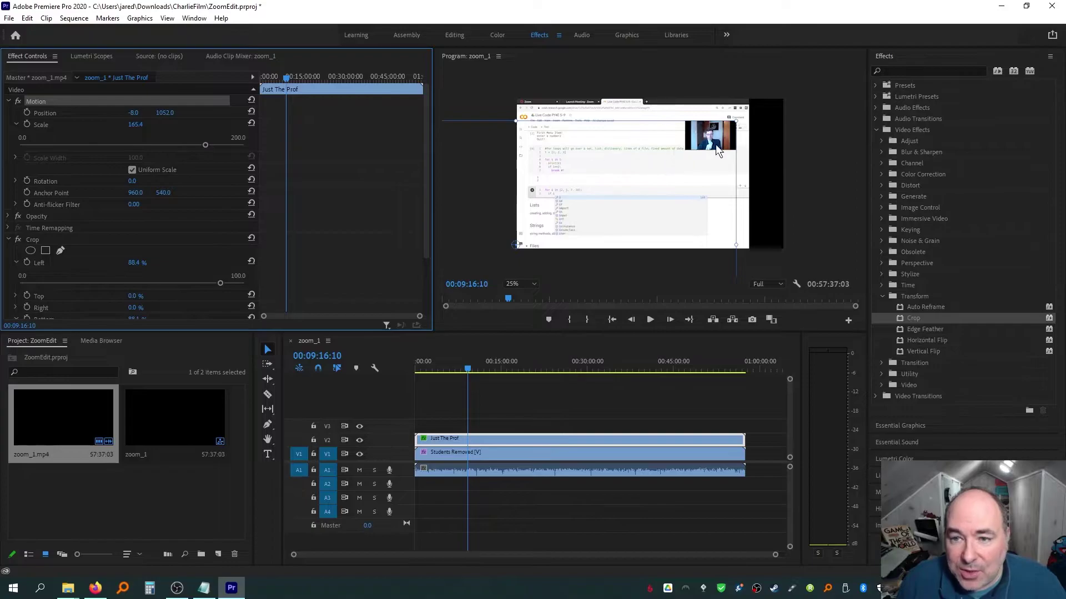
drag(718, 142, 656, 185)
drag(205, 145, 238, 142)
drag(698, 161, 760, 124)
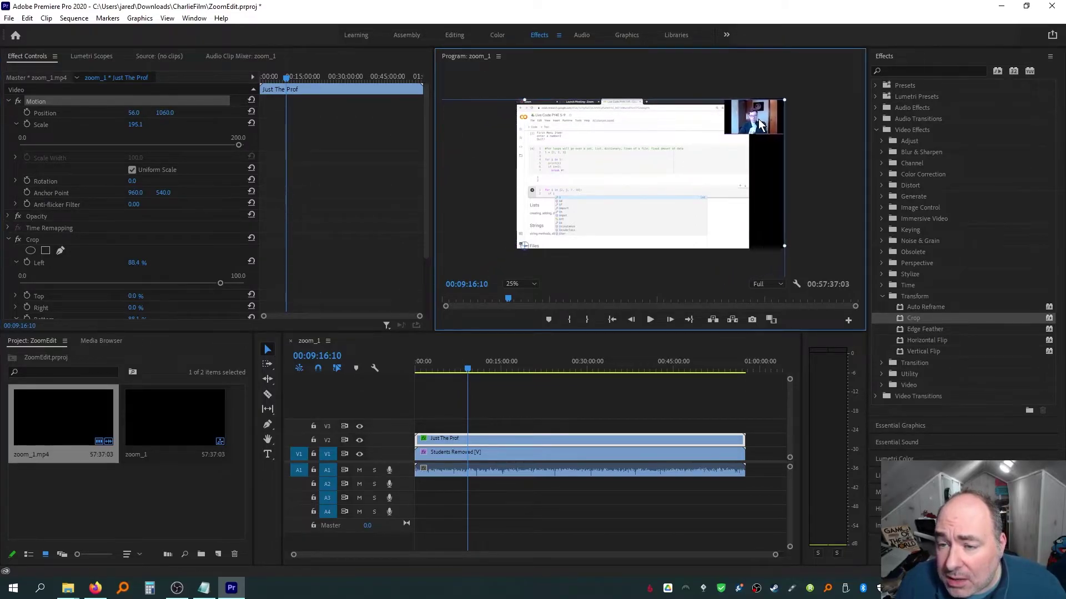
Set the Program monitor zoom to Fit and return to the start of the sequence.
click(526, 284)
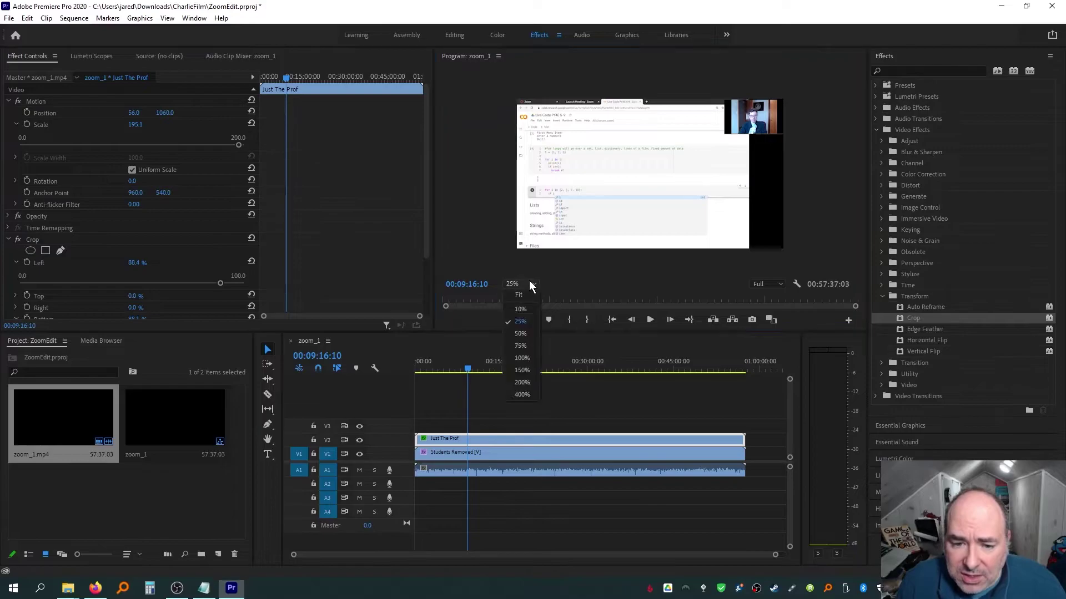
click(526, 300)
drag(467, 367, 408, 371)
Trim the Just The Prof clip's start to the playhead at about 00:06:16:18.
click(650, 320)
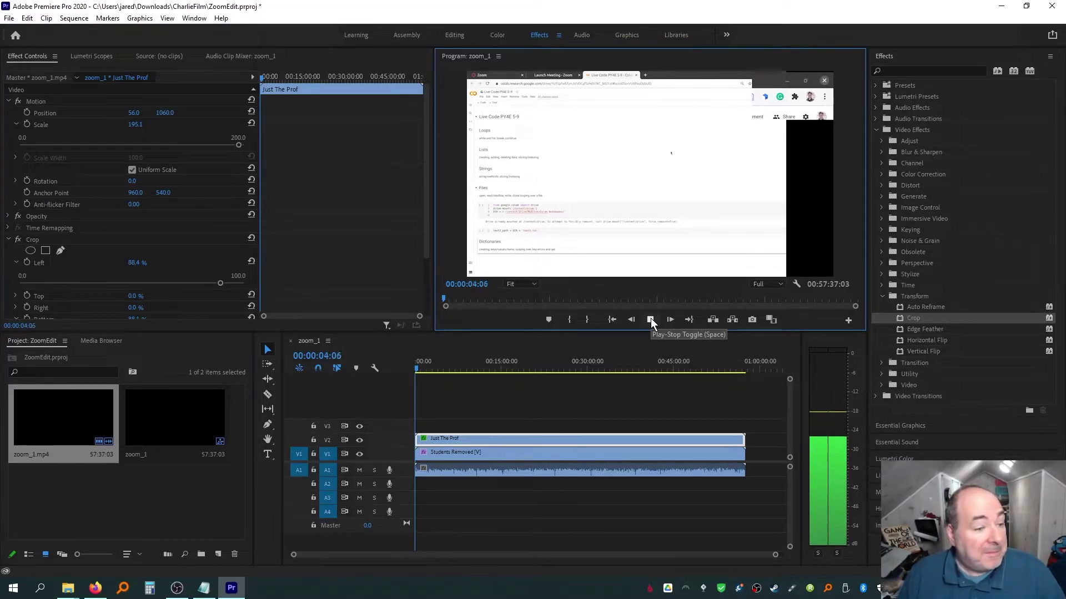
click(651, 320)
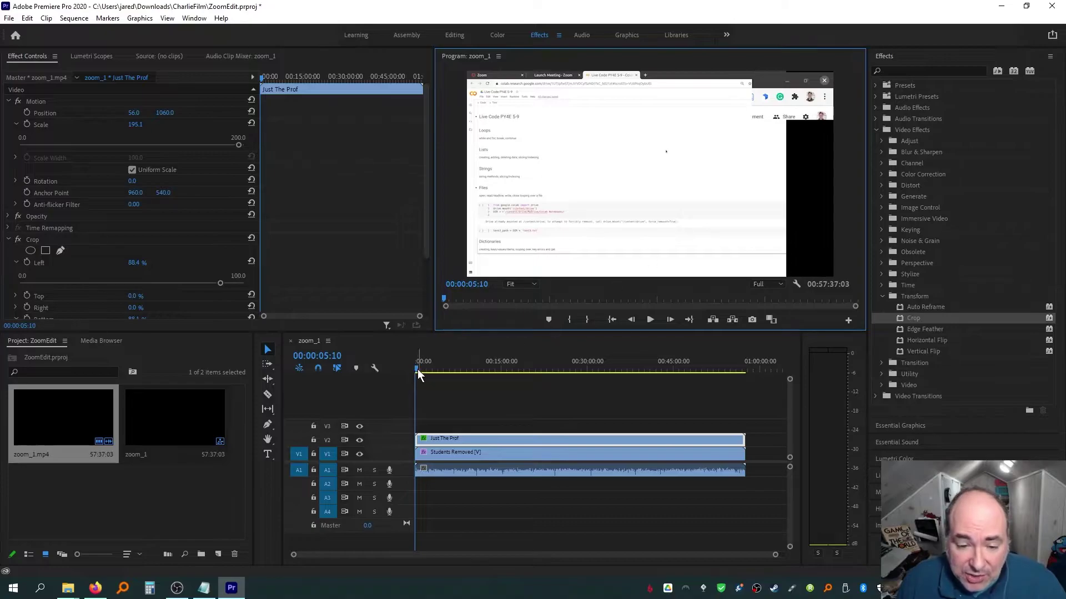
drag(417, 369, 451, 367)
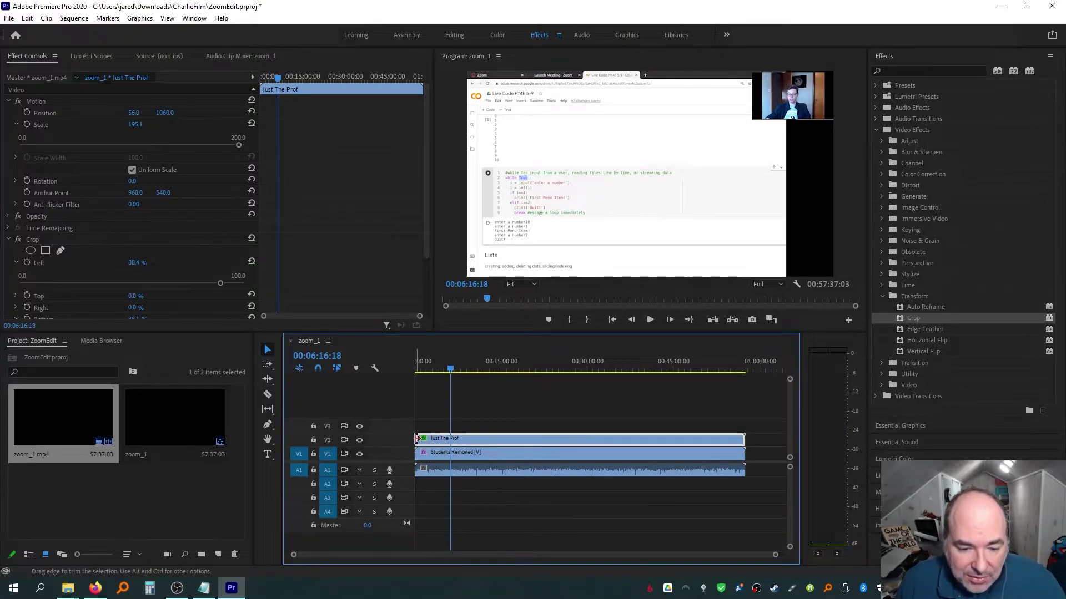
drag(418, 438, 451, 438)
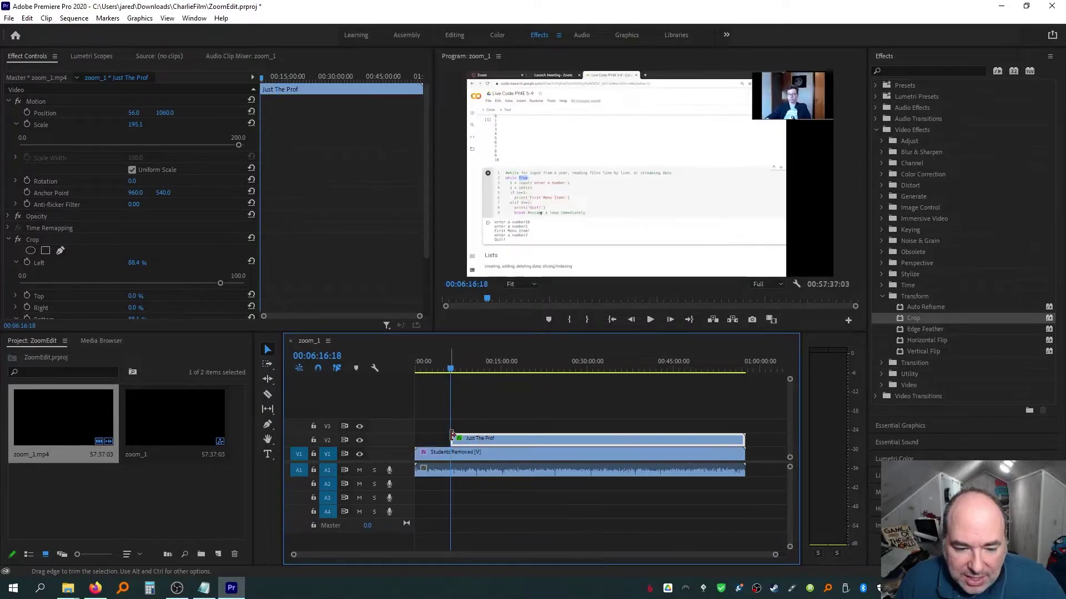
Play across the overlay's new start point, then skip ahead to about sixteen minutes to check.
click(448, 369)
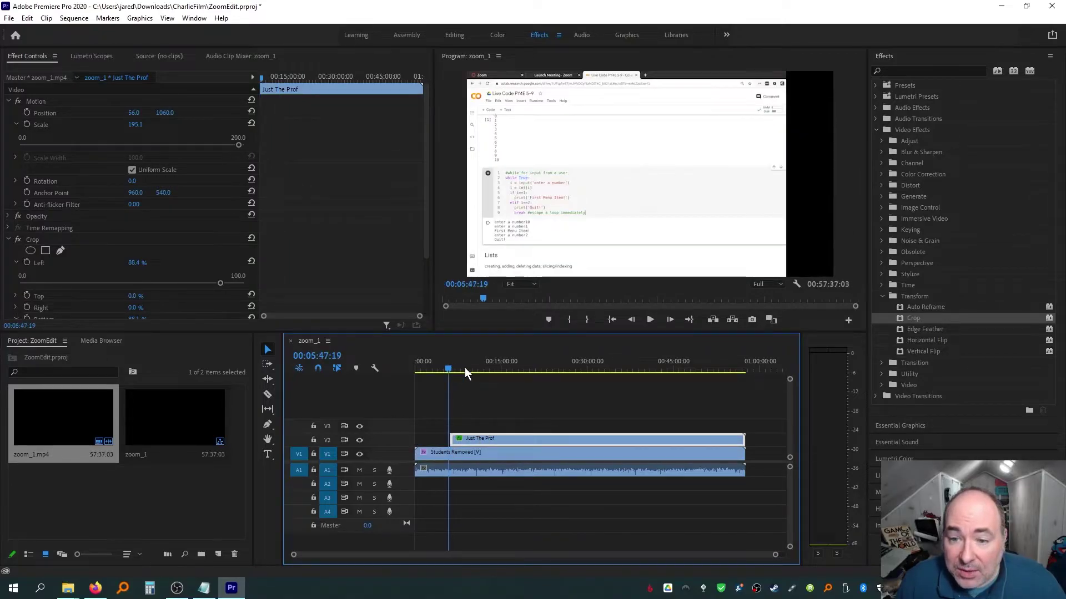
click(651, 321)
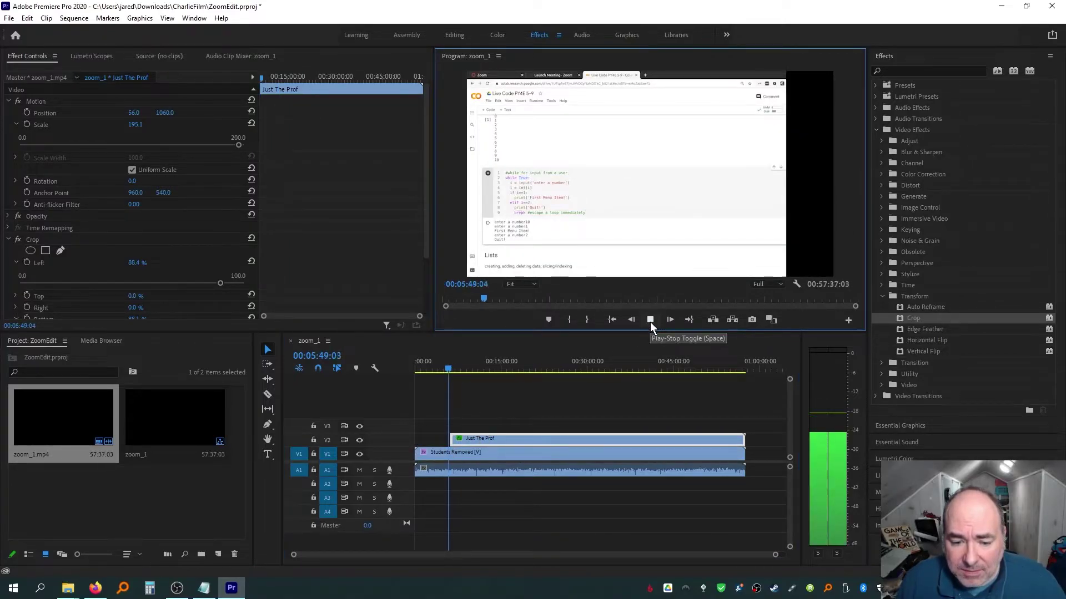
click(450, 368)
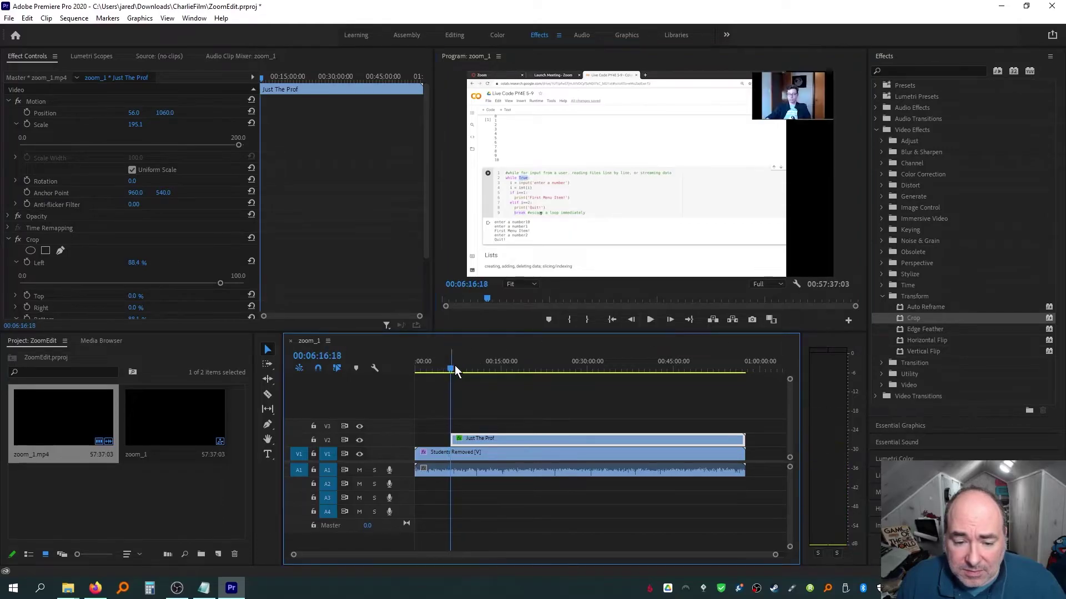
click(649, 320)
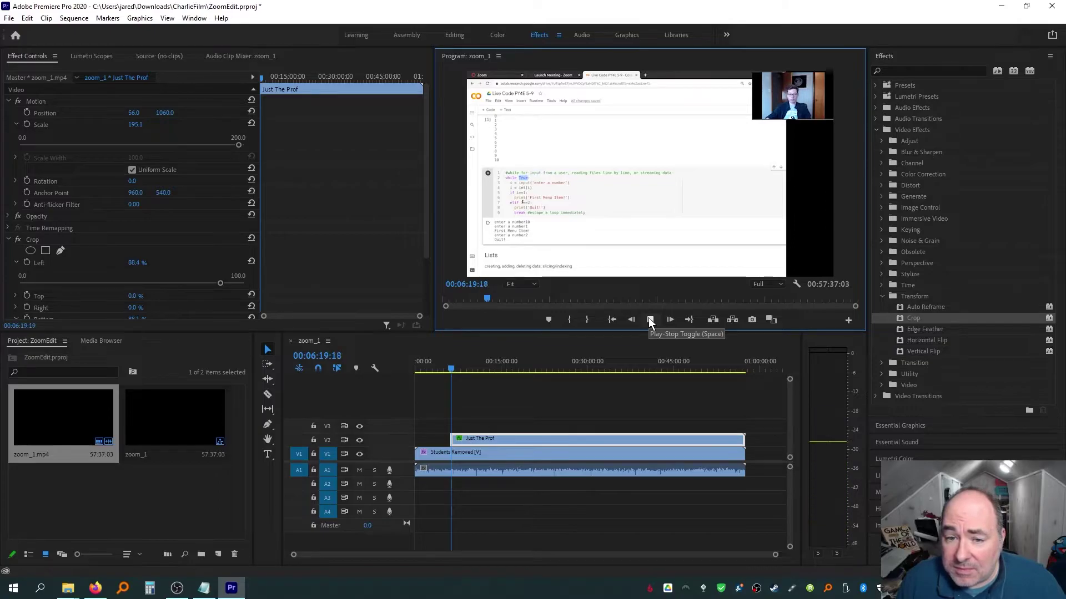
drag(452, 366, 736, 372)
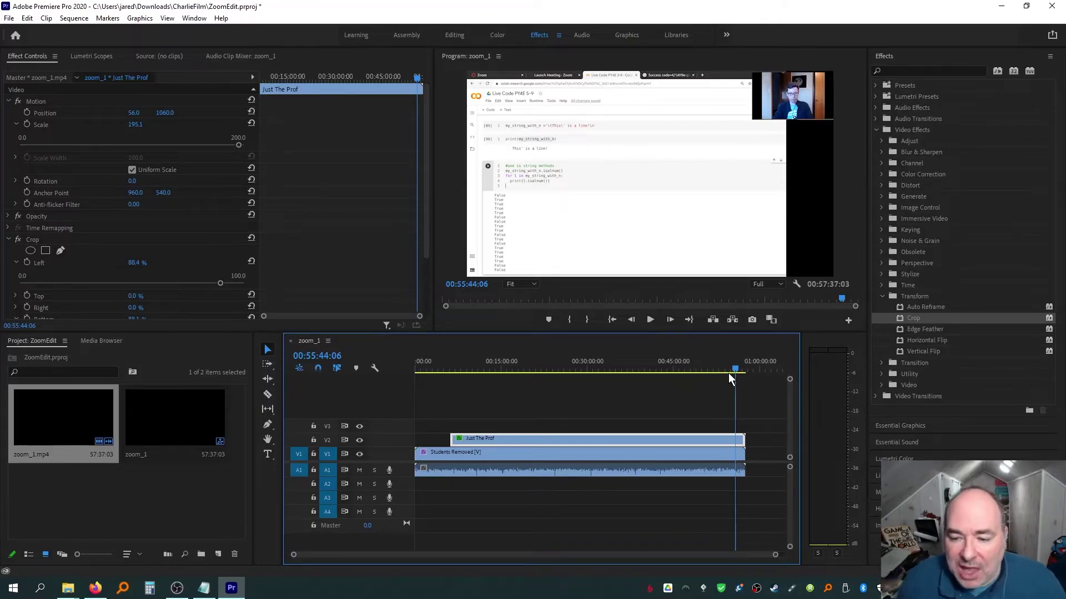
drag(734, 370, 748, 367)
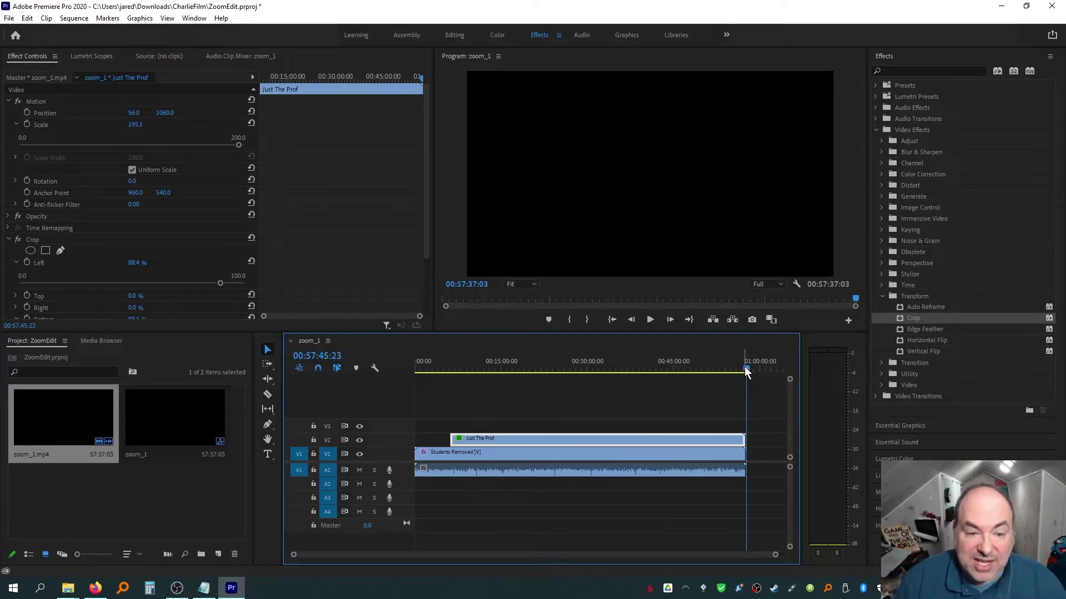
drag(607, 366, 554, 360)
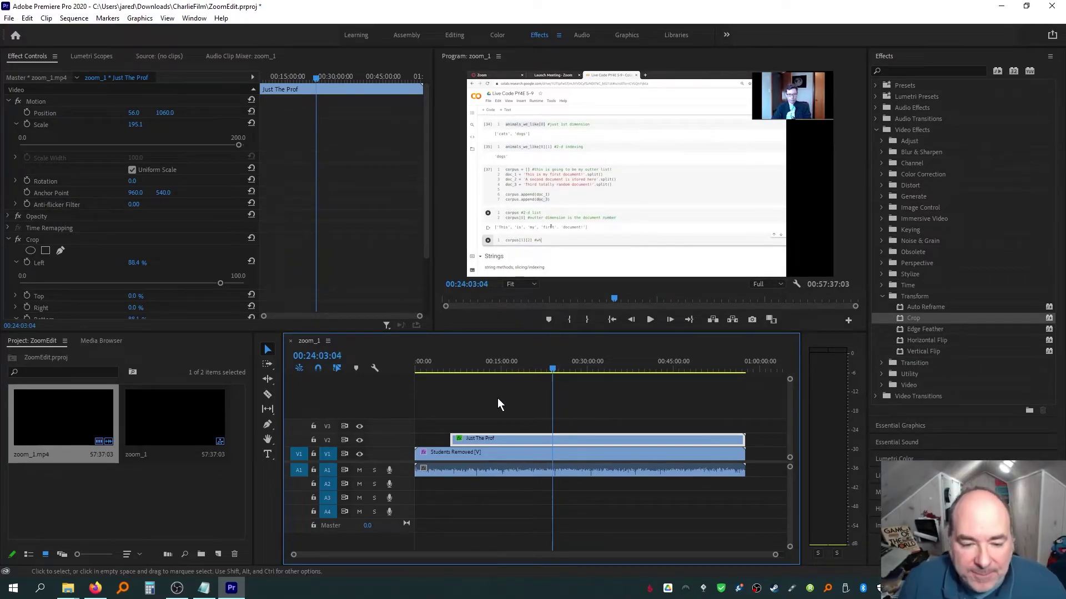
Deselect the Just The Prof clip and open Export Settings via File > Export > Media for zoom_1.
click(432, 439)
click(9, 18)
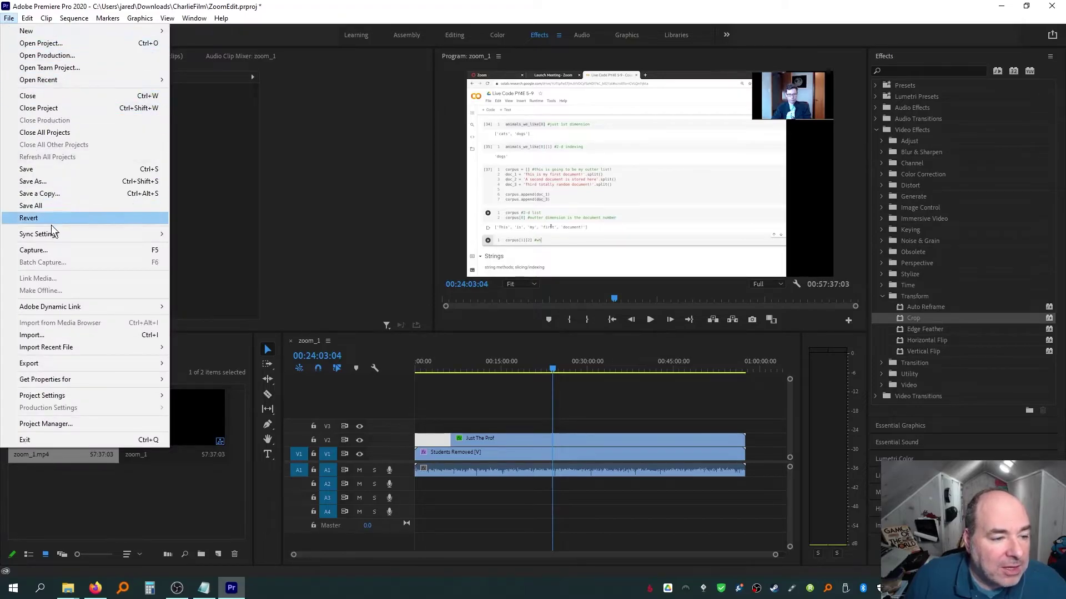
click(357, 397)
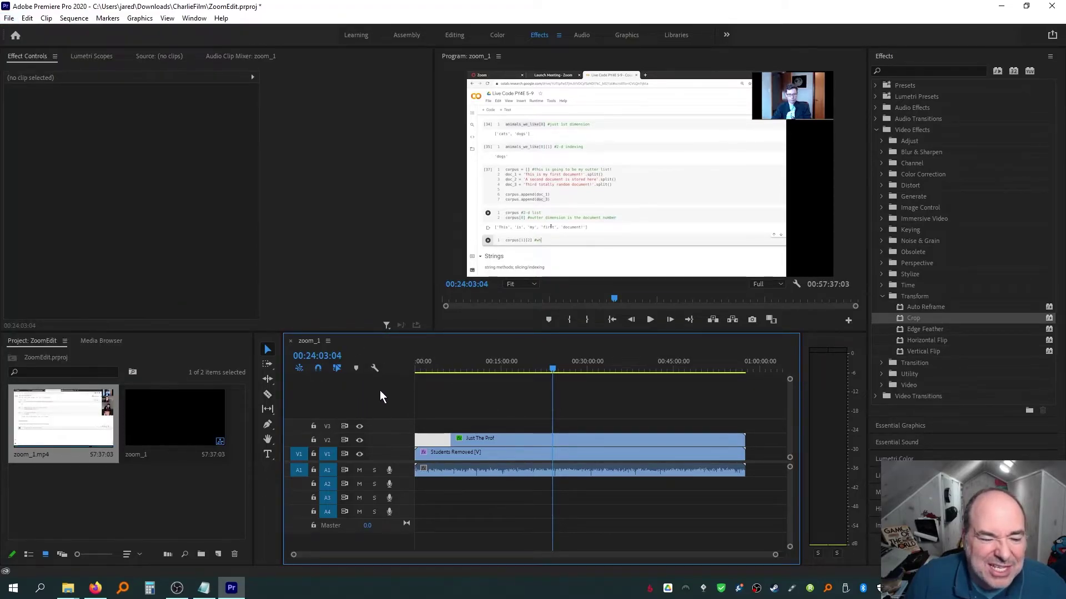
click(9, 19)
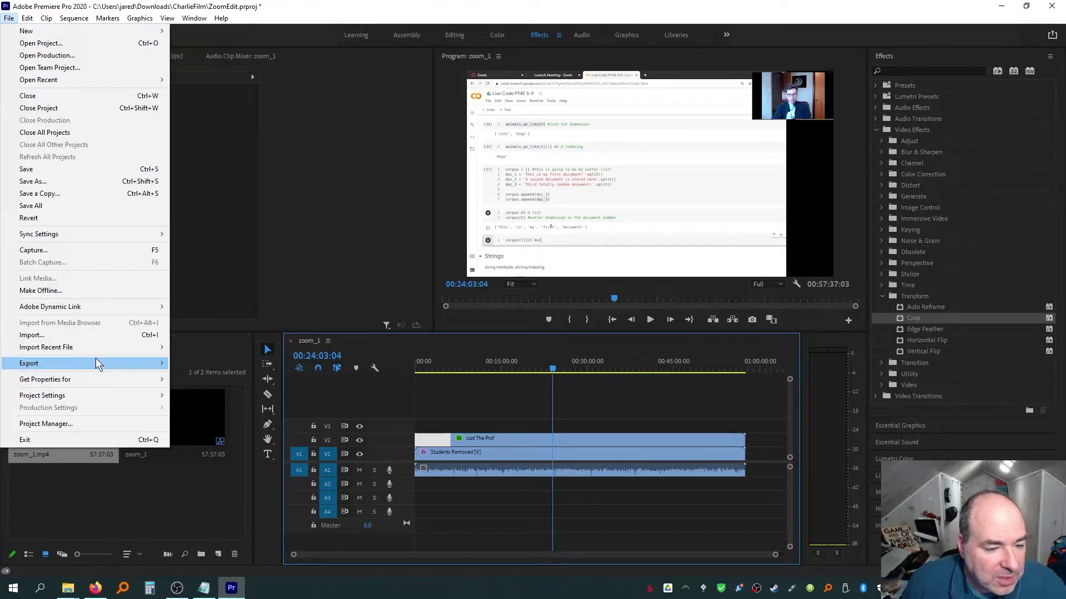
click(145, 362)
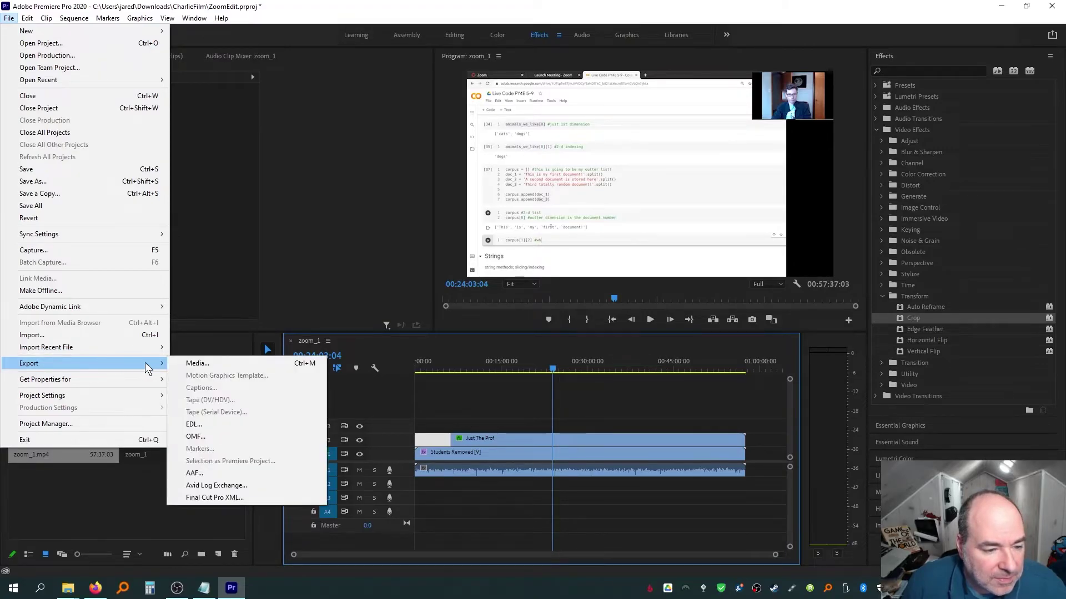
click(185, 362)
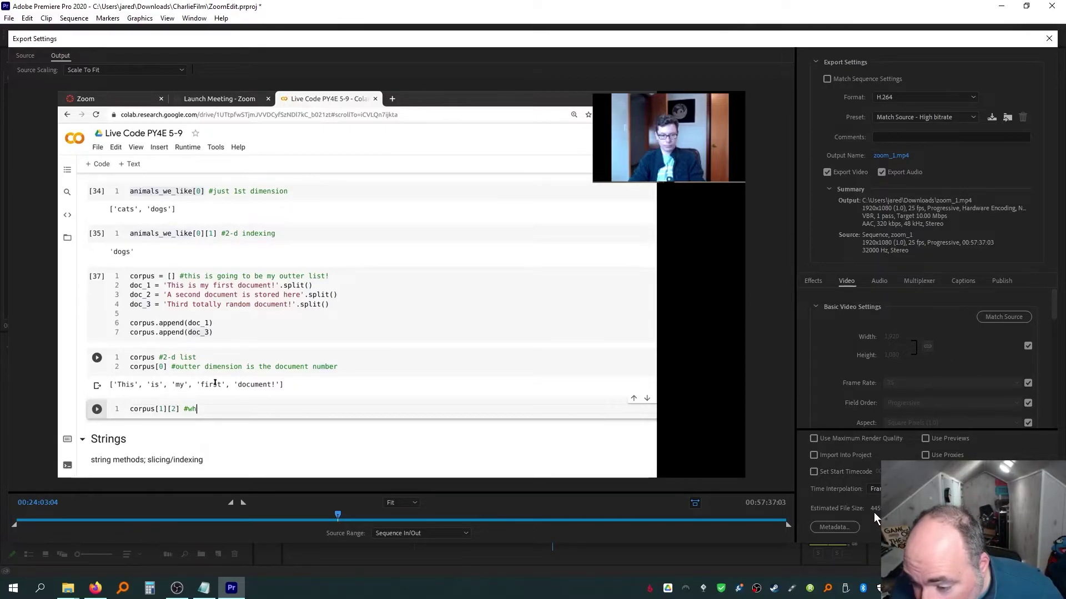
mouse_move(73, 591)
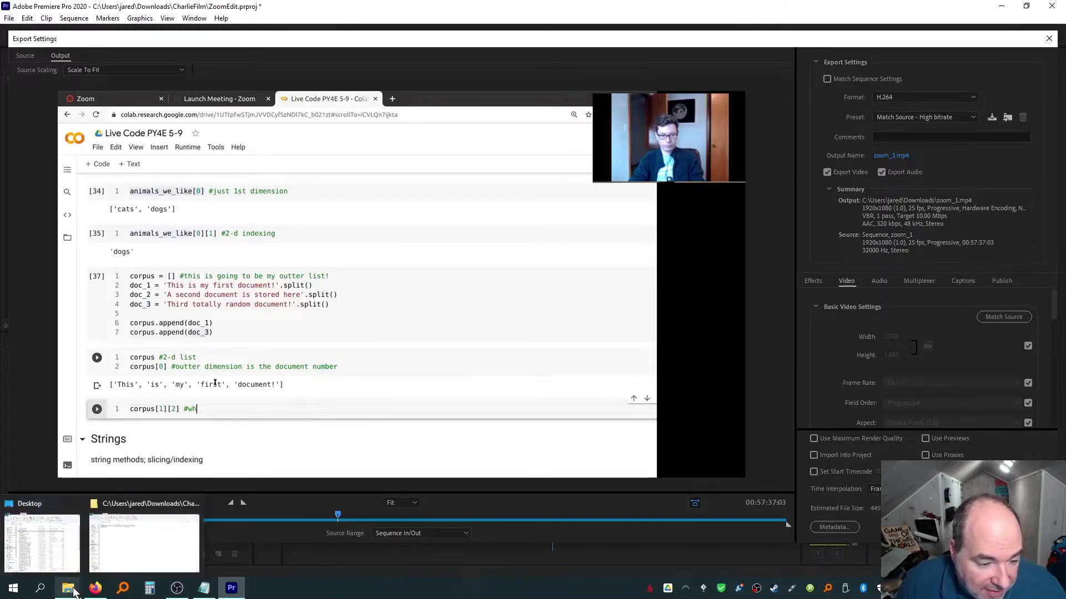
click(145, 541)
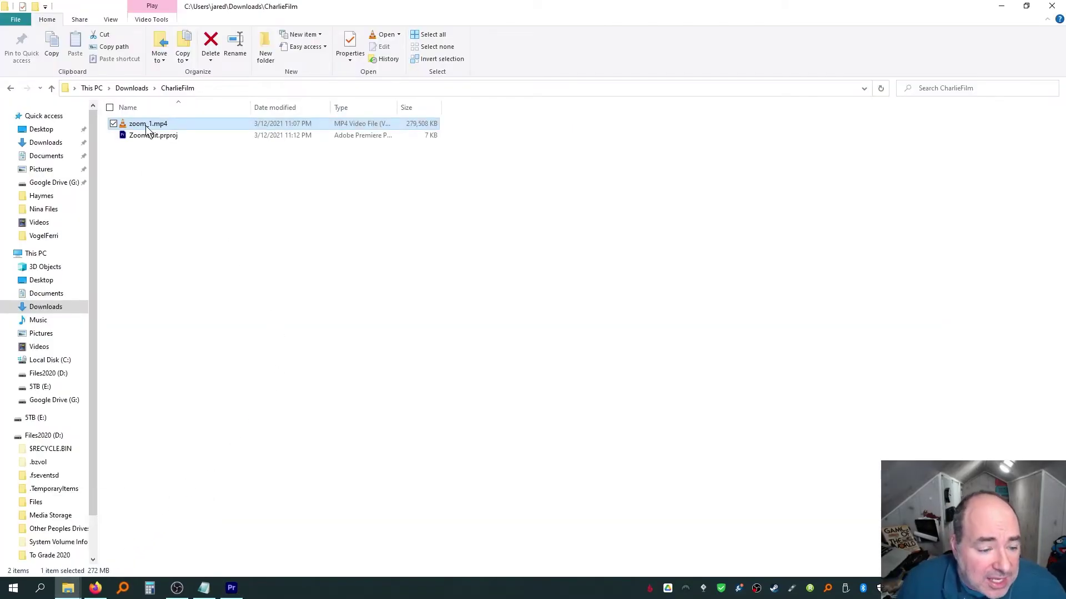
mouse_move(145, 126)
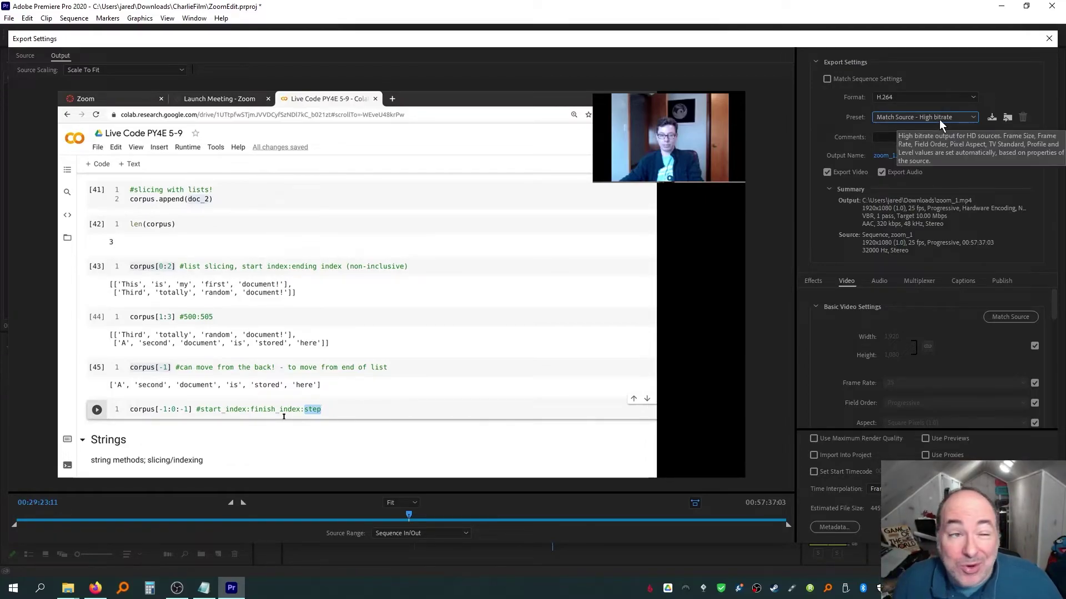
Keep the export preset at Match Source - High bitrate.
click(939, 119)
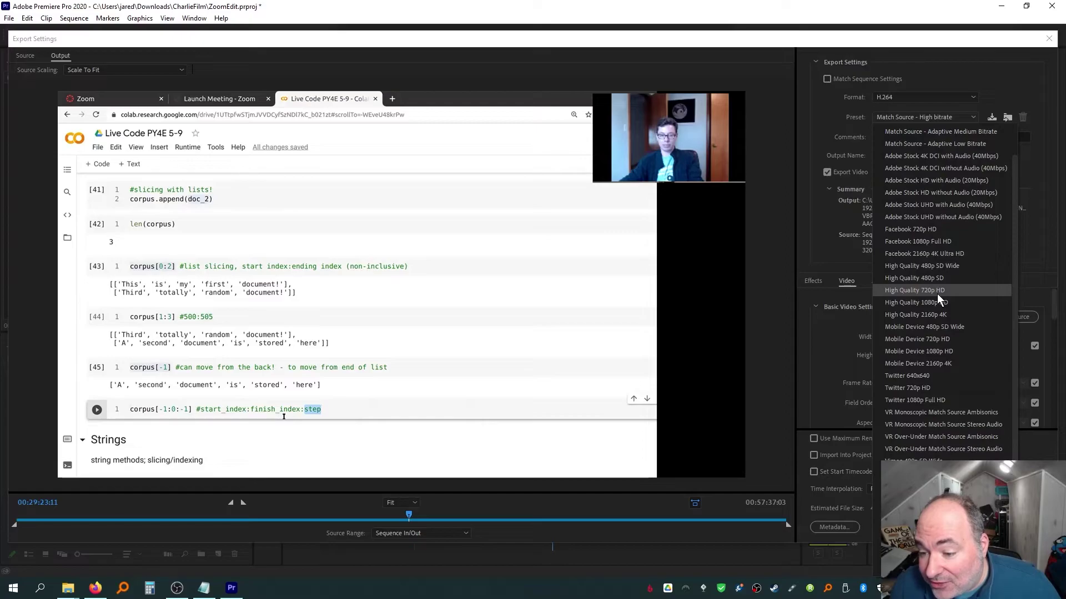
scroll(940, 216, up, 2)
click(941, 131)
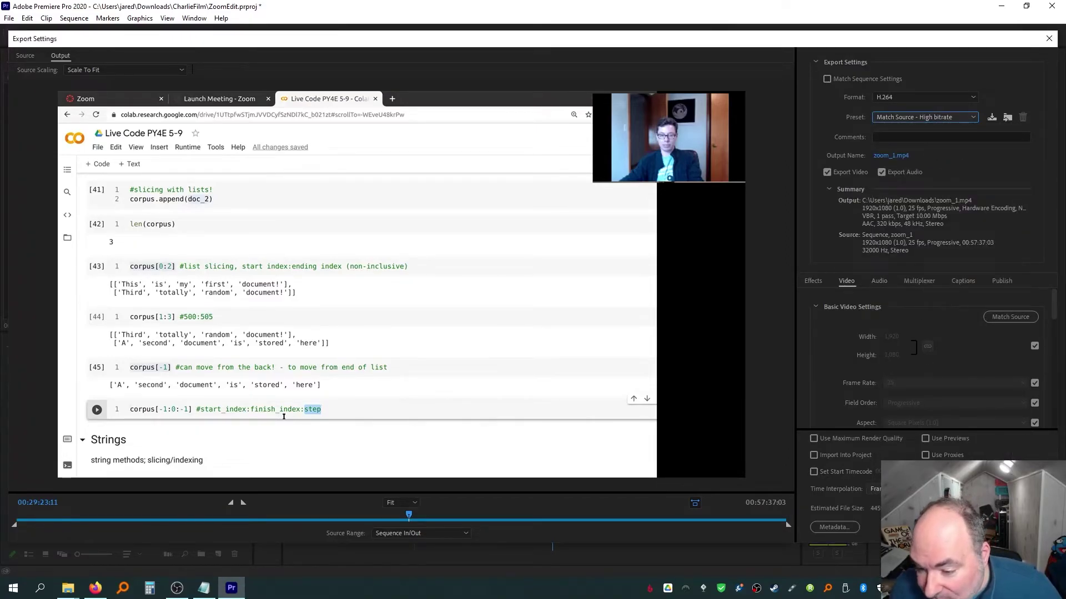
Set the output to zoom_1-edit.mp4 in the CharlieFilm folder.
click(899, 157)
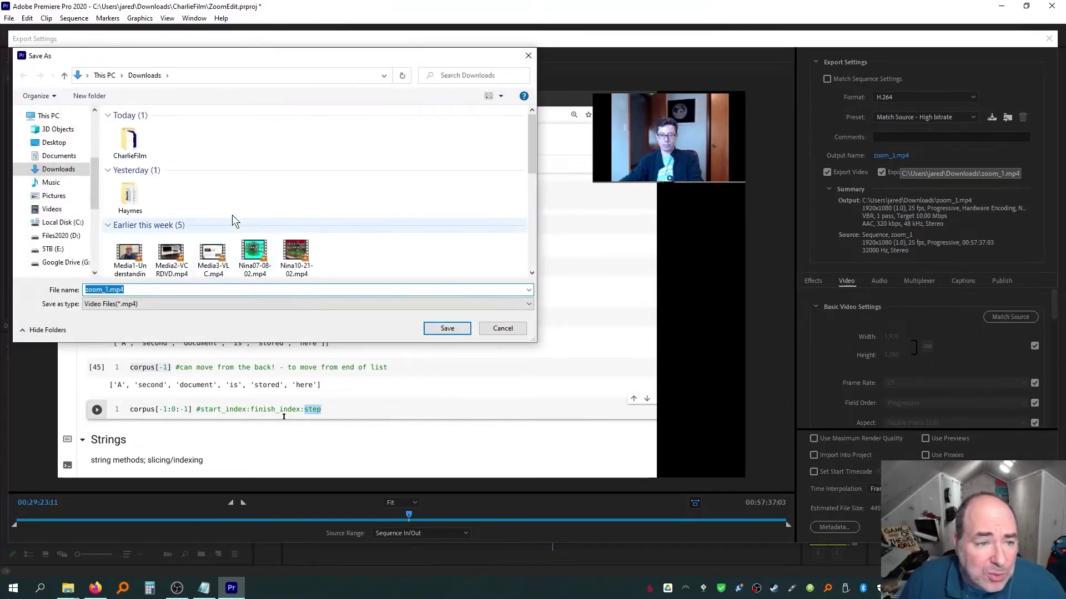
double_click(132, 147)
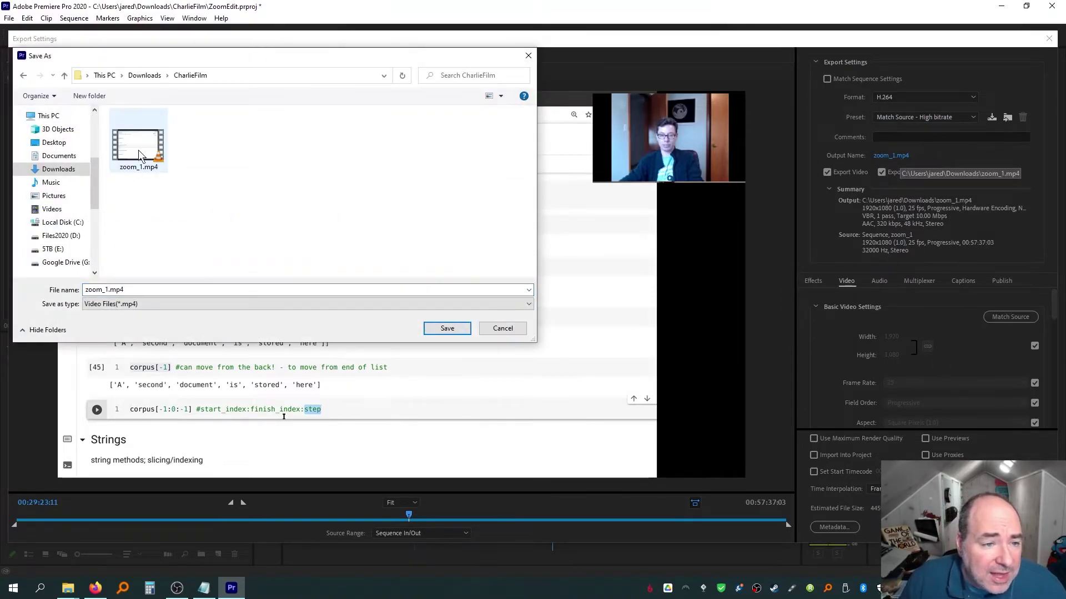
click(111, 289)
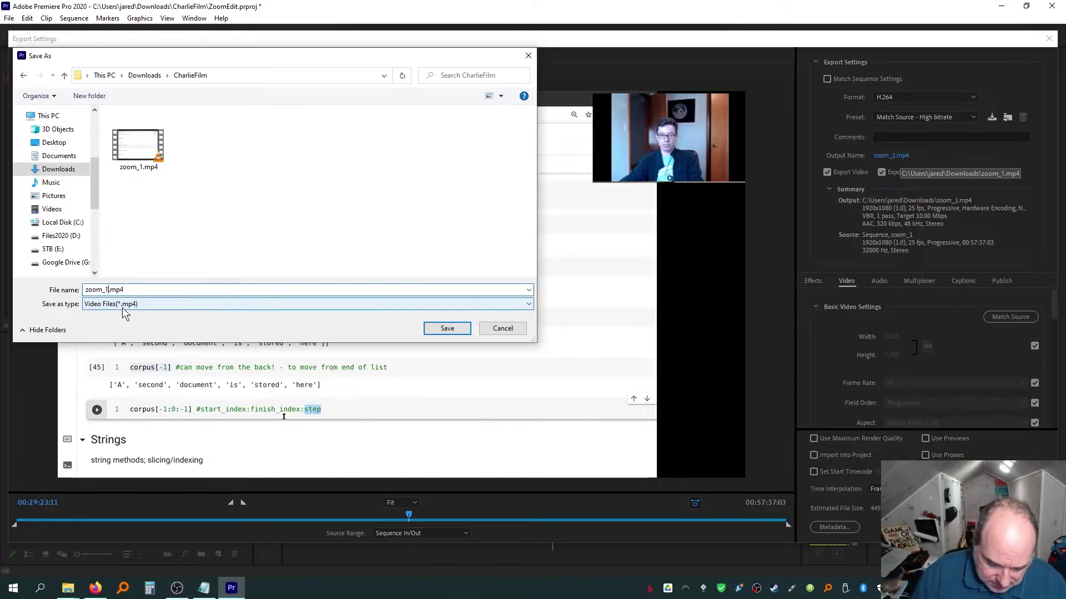
text(-edit)
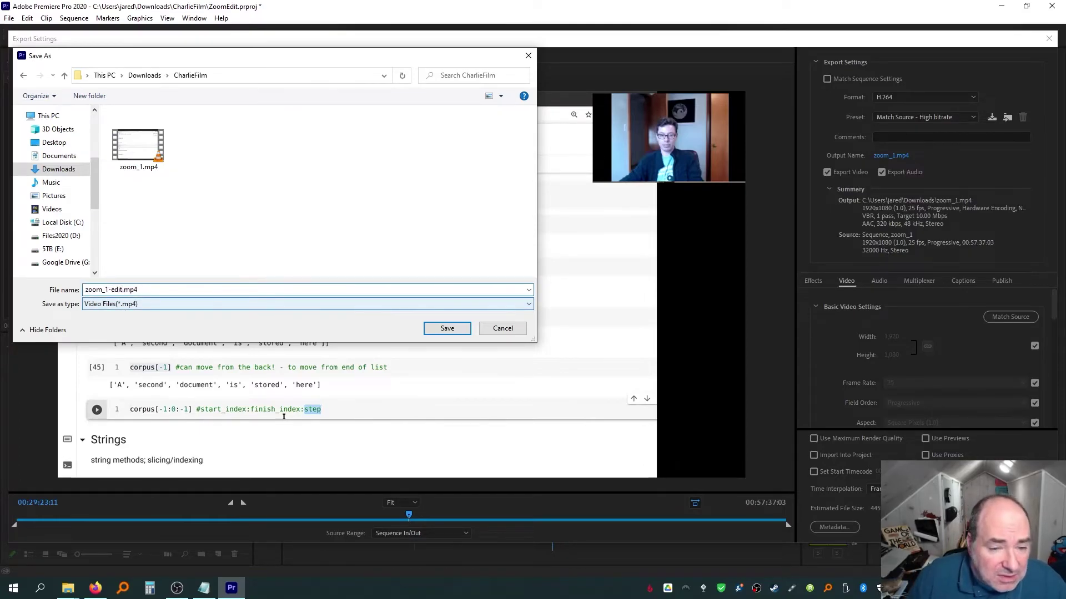
click(447, 328)
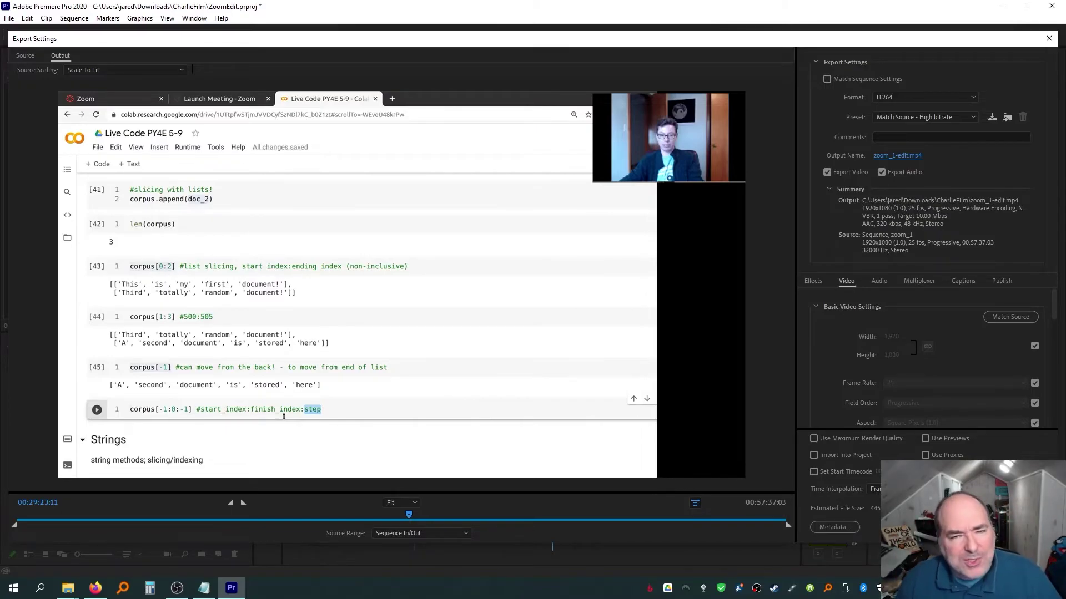
Queue the zoom_1-edit.mp4 export, start encoding in Media Encoder, and return to Premiere Pro.
key(Return)
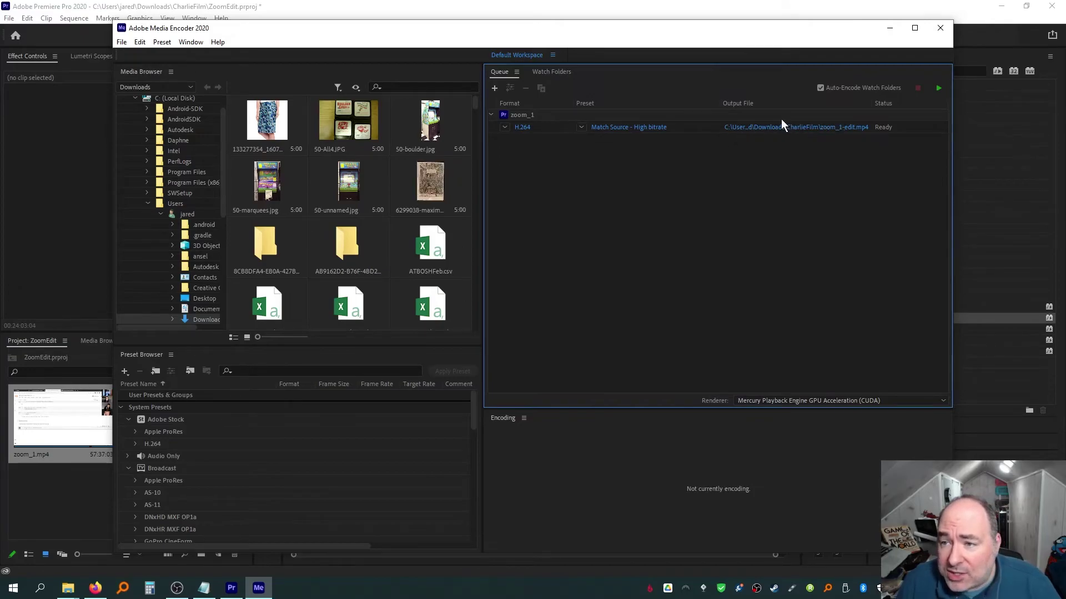
click(938, 89)
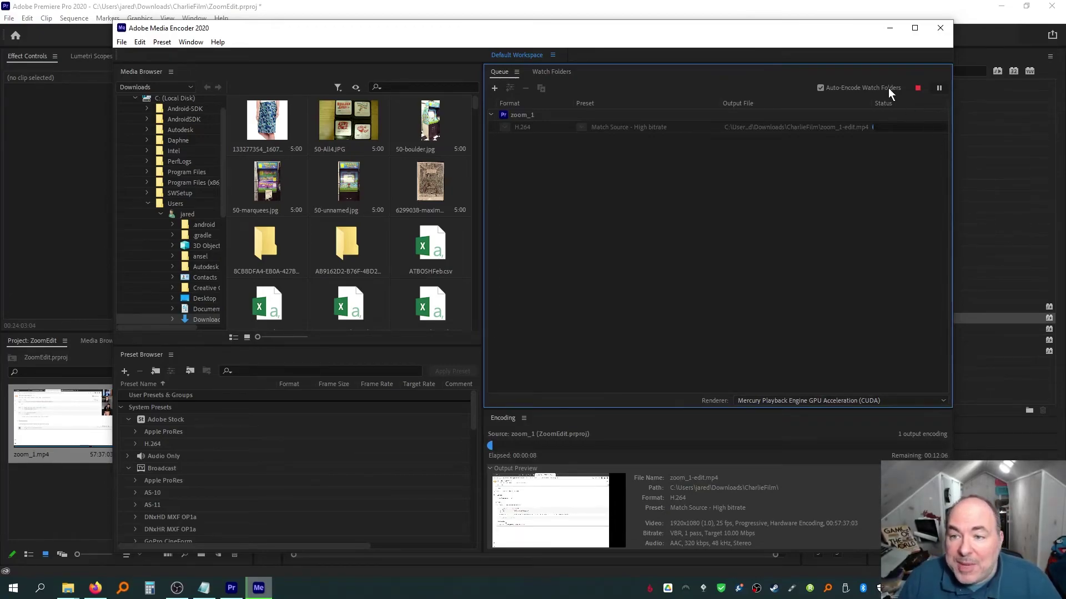
click(631, 12)
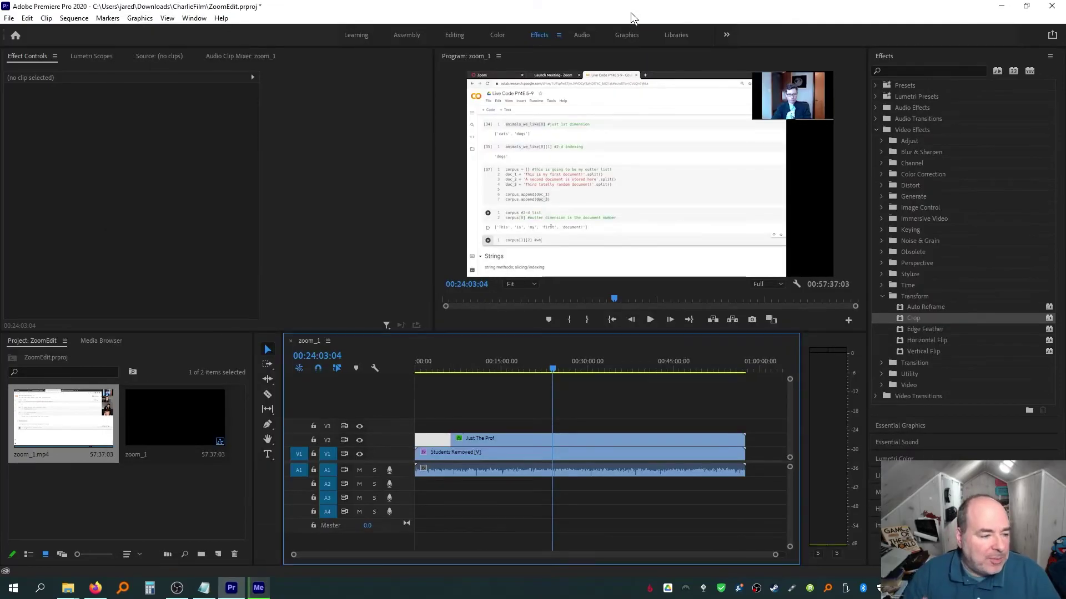